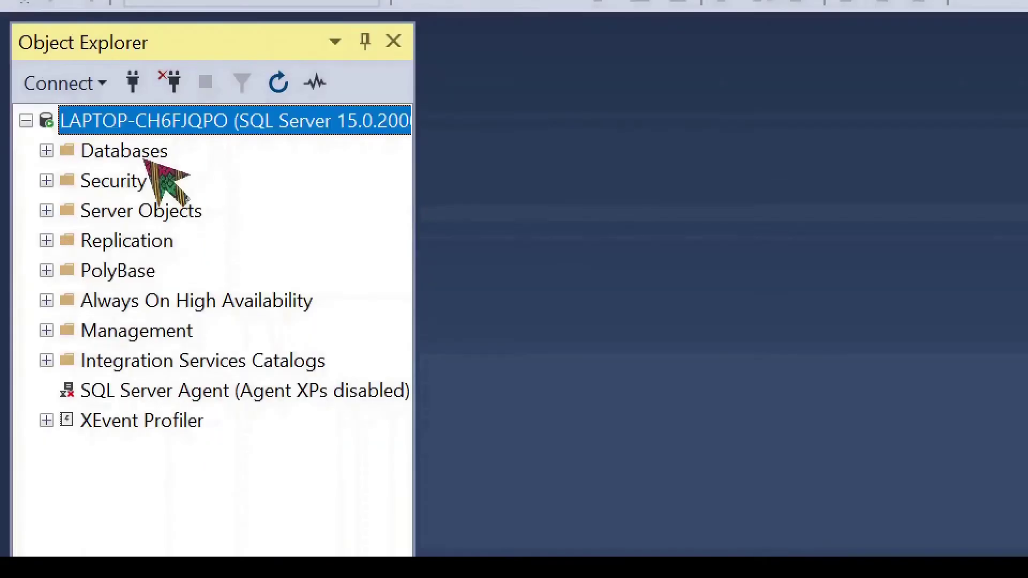
# - Create a new database named ABC Company with the default owner
pyautogui.rightClick(144, 161)
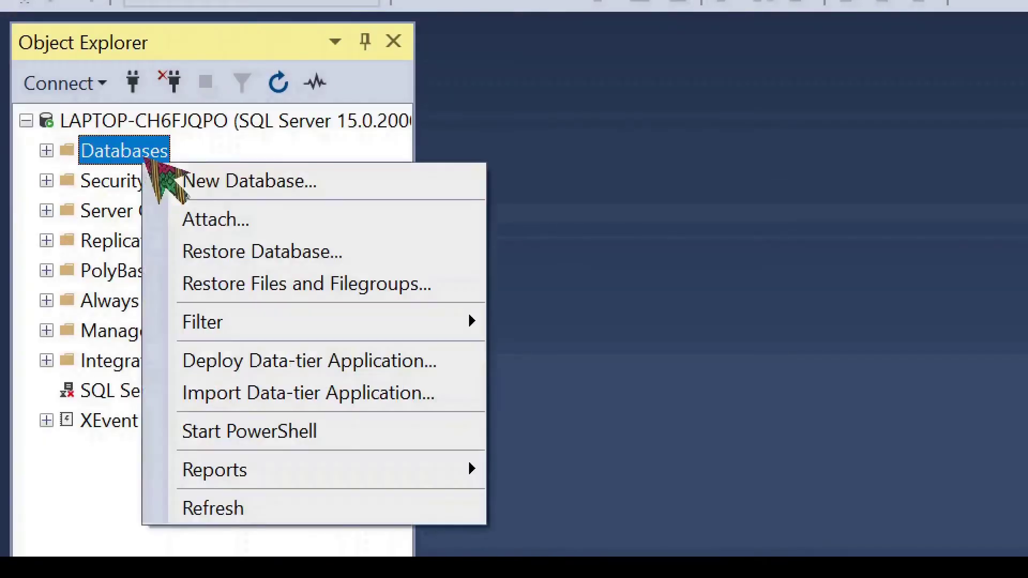
pyautogui.click(417, 189)
pyautogui.write('ABC ')
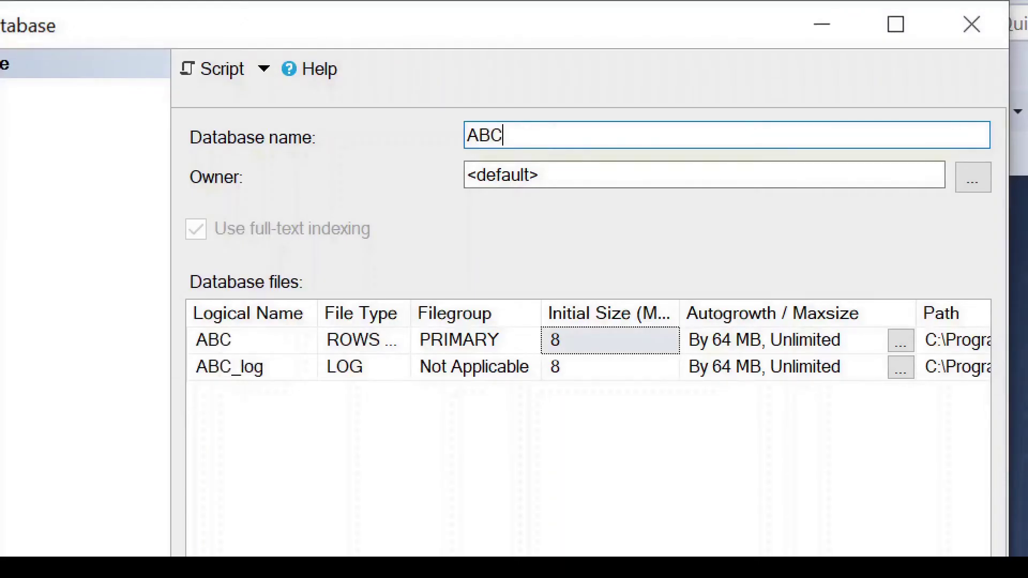
pyautogui.write('Compan')
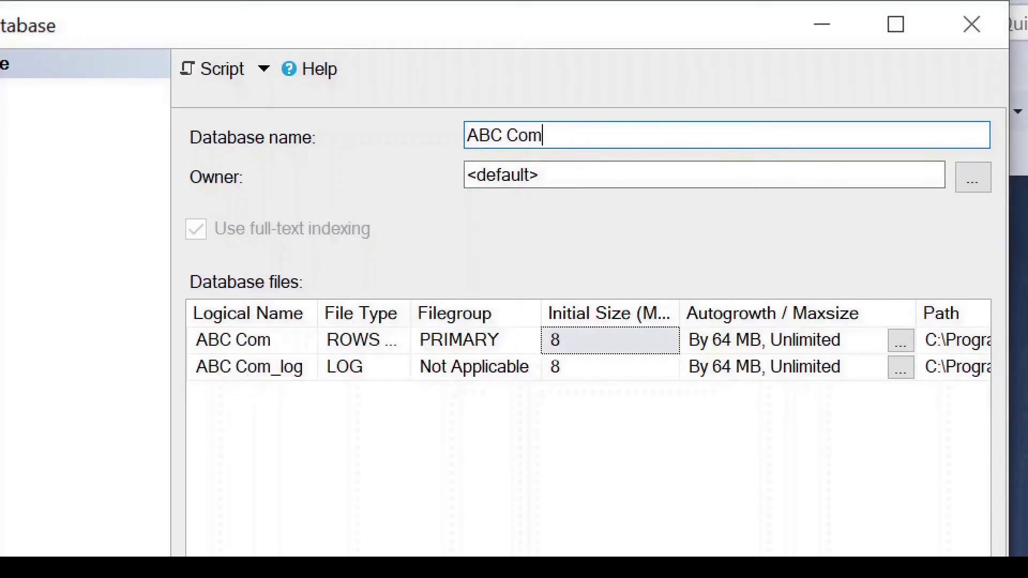
pyautogui.write('y')
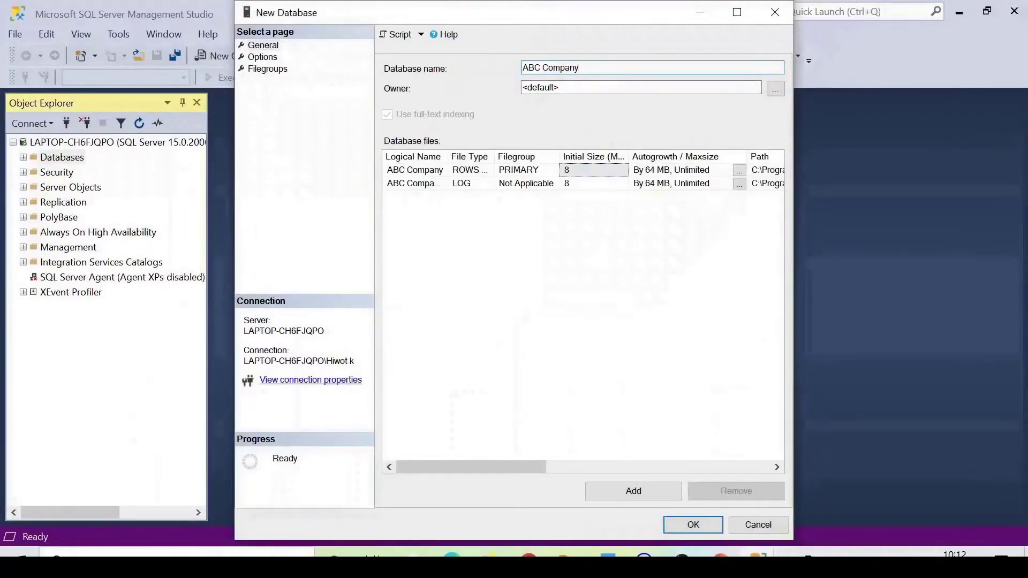
pyautogui.press('Return')
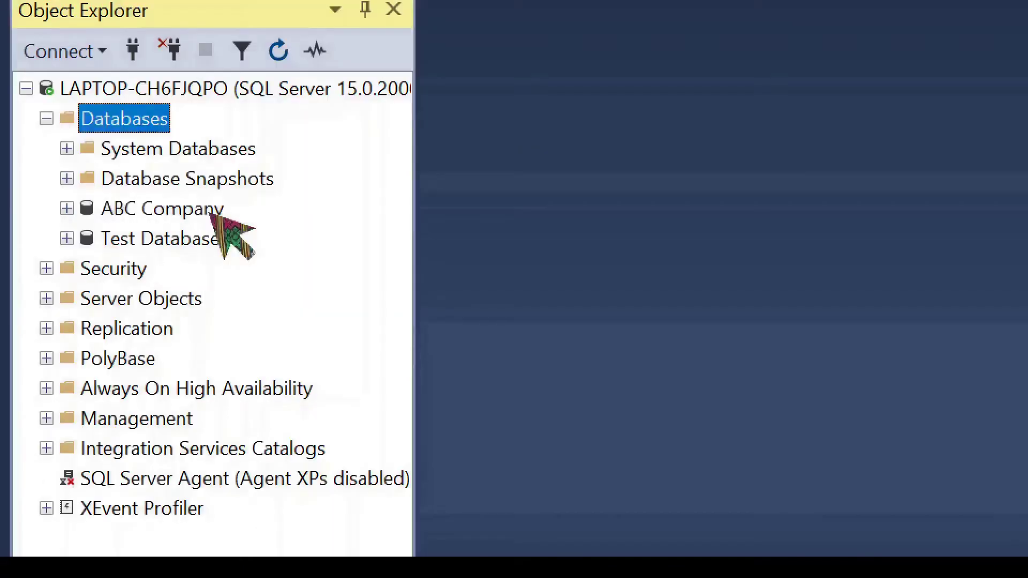
# - Start a new table in the ABC Company database with a first column department_id of type int
pyautogui.click(114, 204)
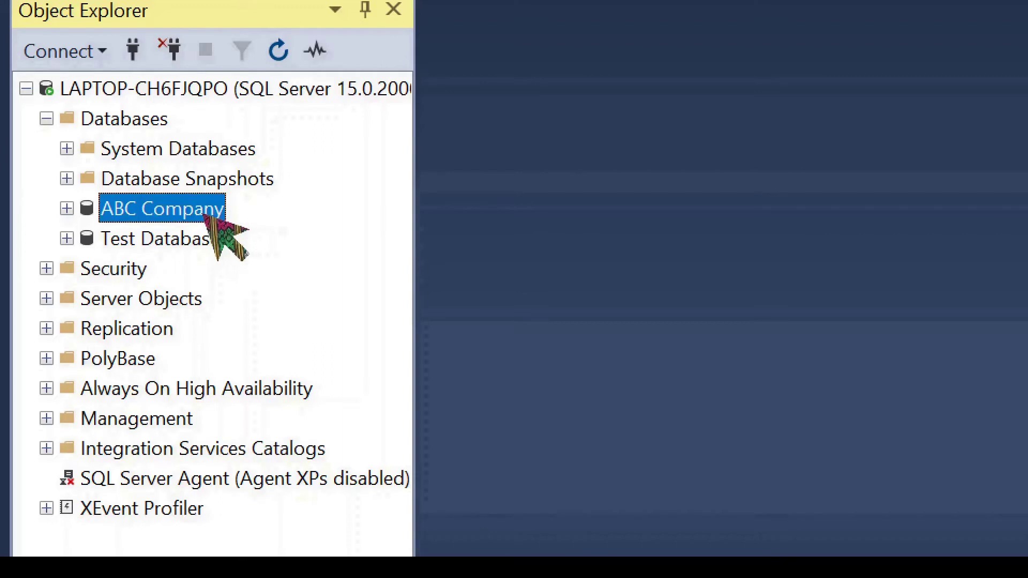
pyautogui.click(66, 208)
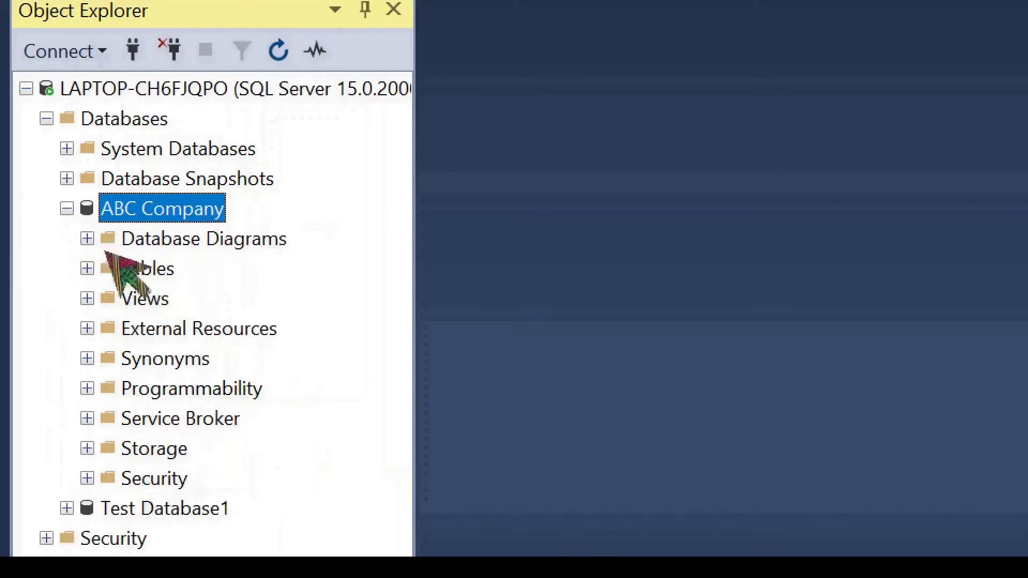
pyautogui.rightClick(143, 272)
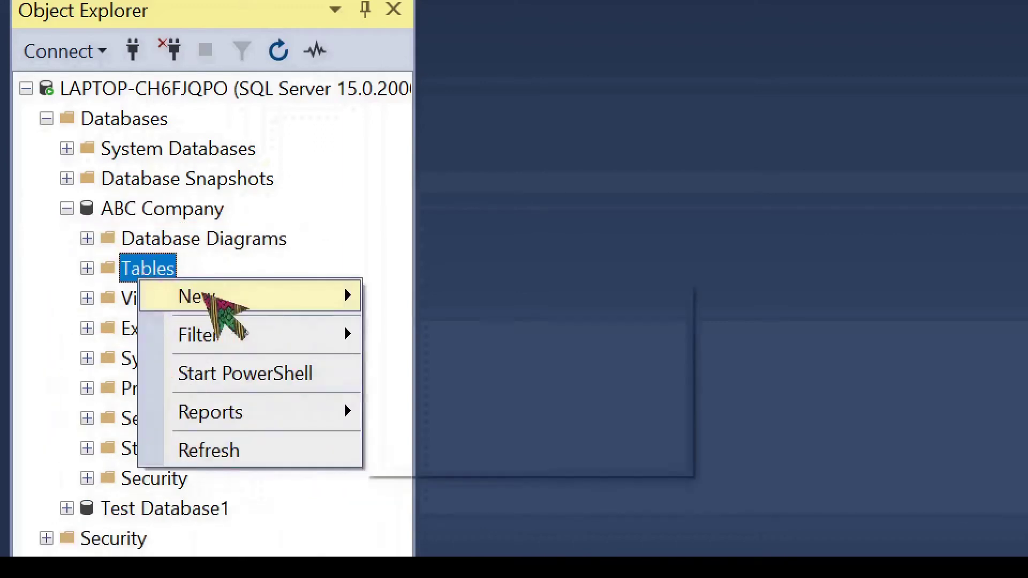
pyautogui.moveTo(229, 303)
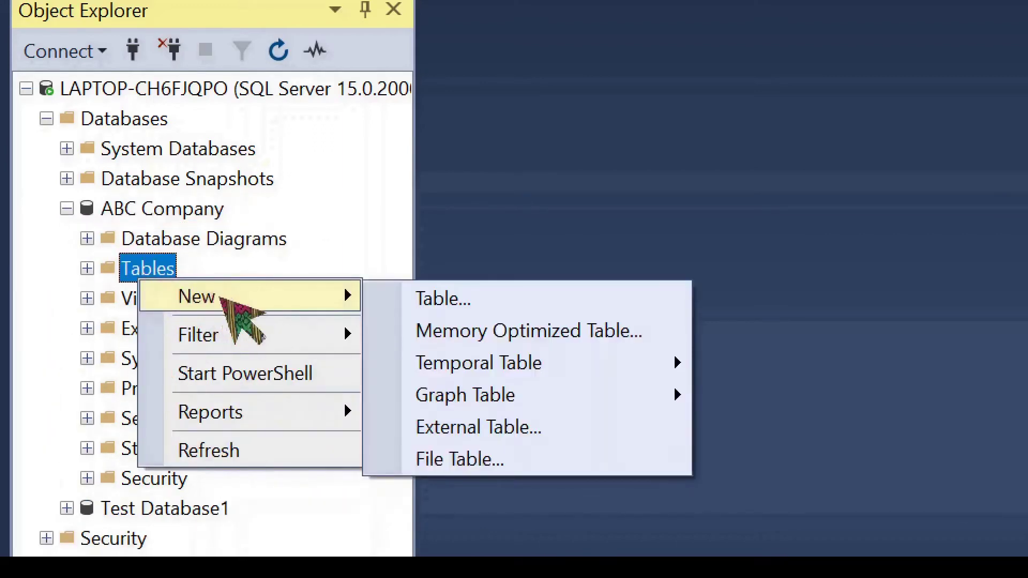
pyautogui.click(473, 297)
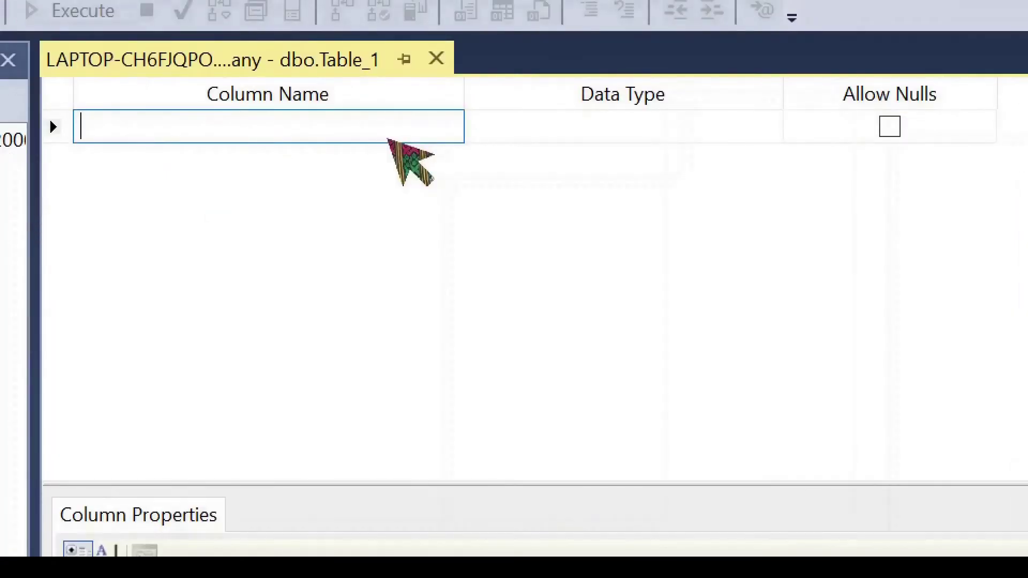
pyautogui.write('de')
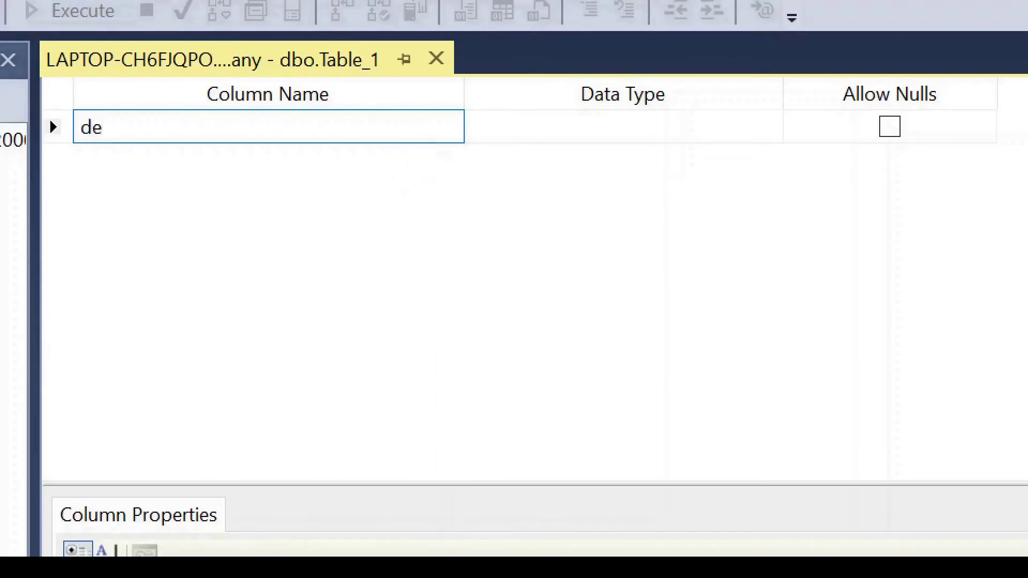
pyautogui.write('partment')
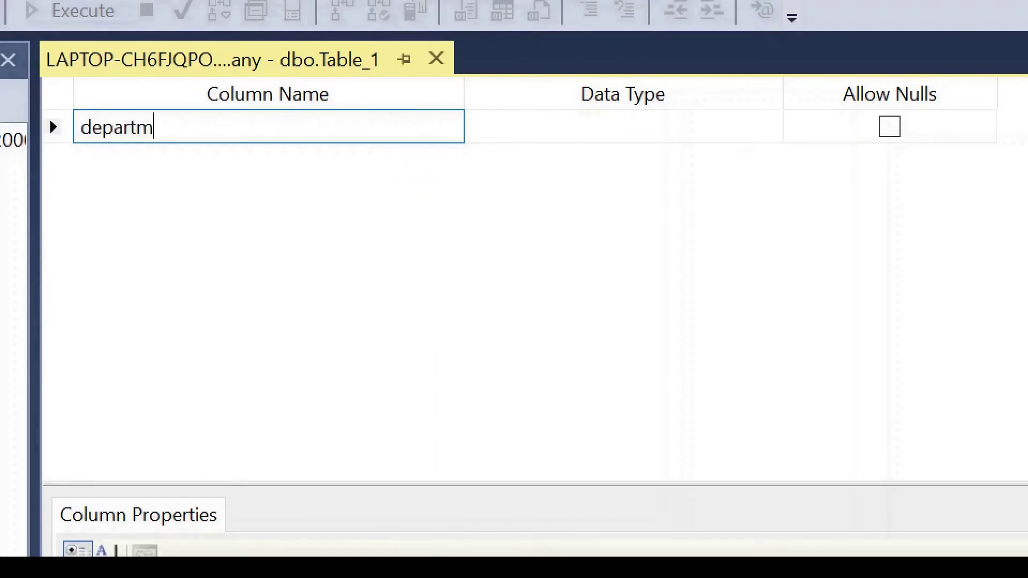
pyautogui.write('_id')
pyautogui.press('Tab')
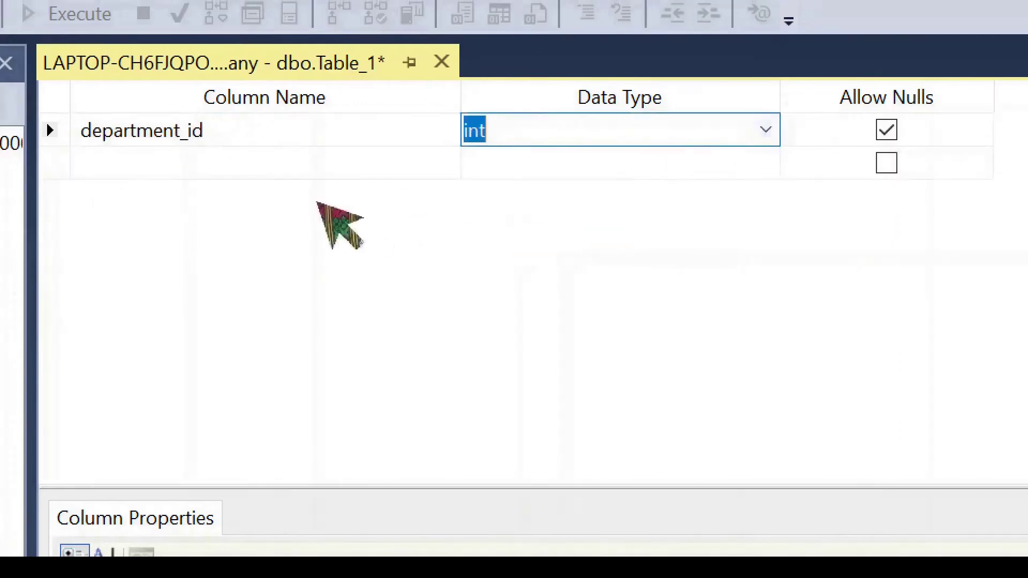
# - Add a second column named department_name with data type varchar(30)
pyautogui.click(278, 160)
pyautogui.write('depa')
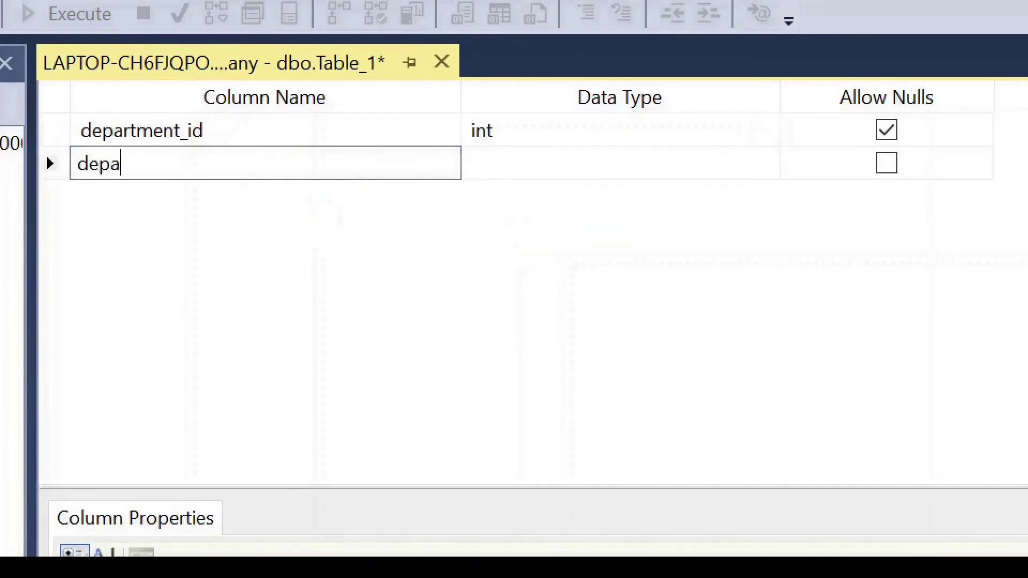
pyautogui.write('rtment_')
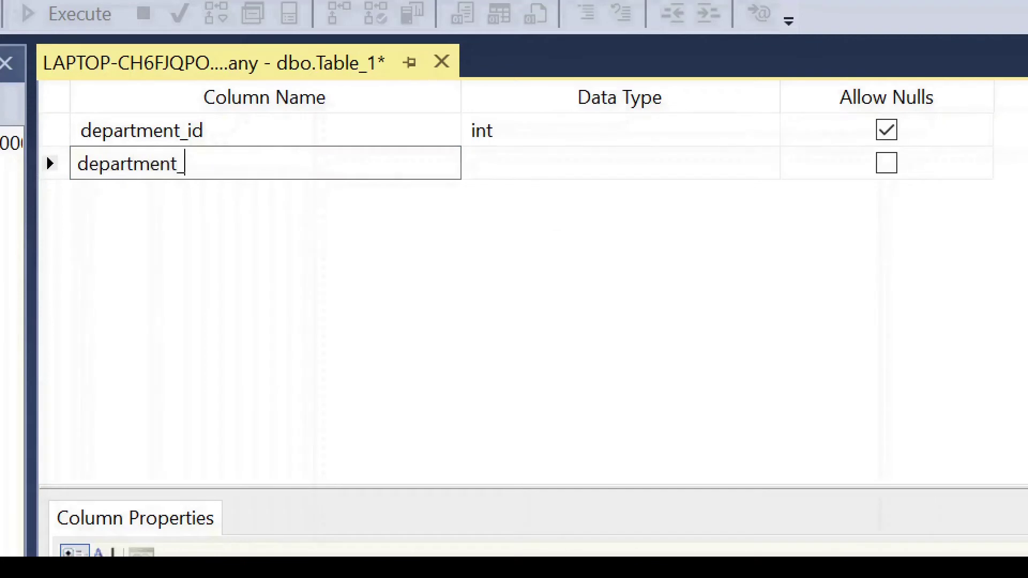
pyautogui.write('name')
pyautogui.click(581, 175)
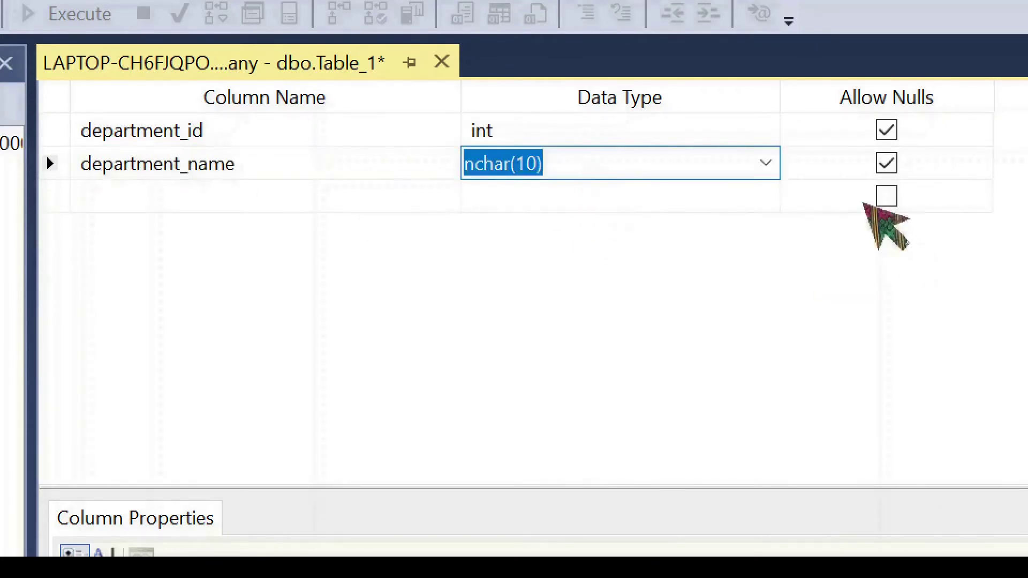
pyautogui.click(767, 162)
pyautogui.moveTo(776, 295); pyautogui.dragTo(776, 352)
pyautogui.click(659, 334)
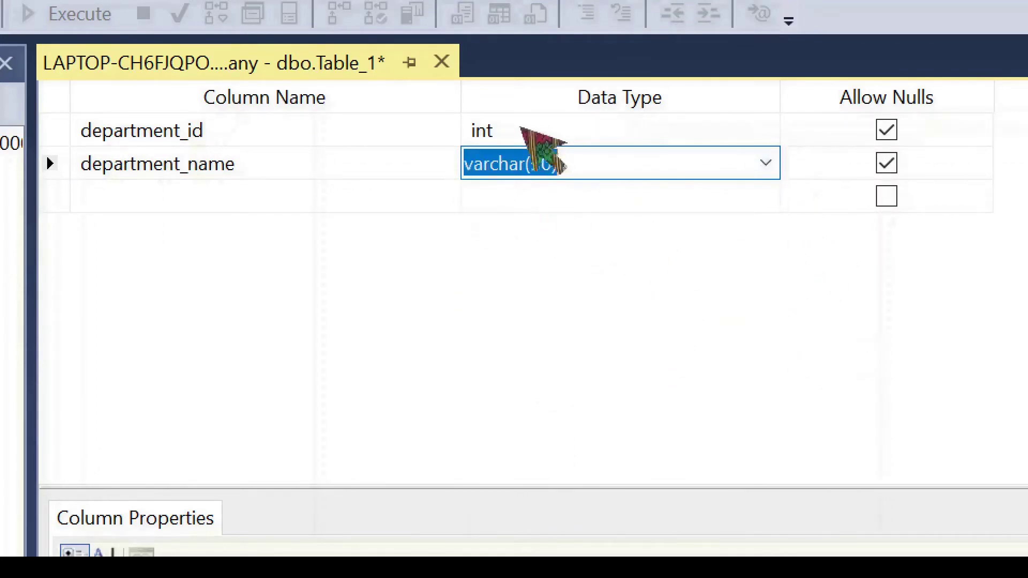
pyautogui.click(543, 163)
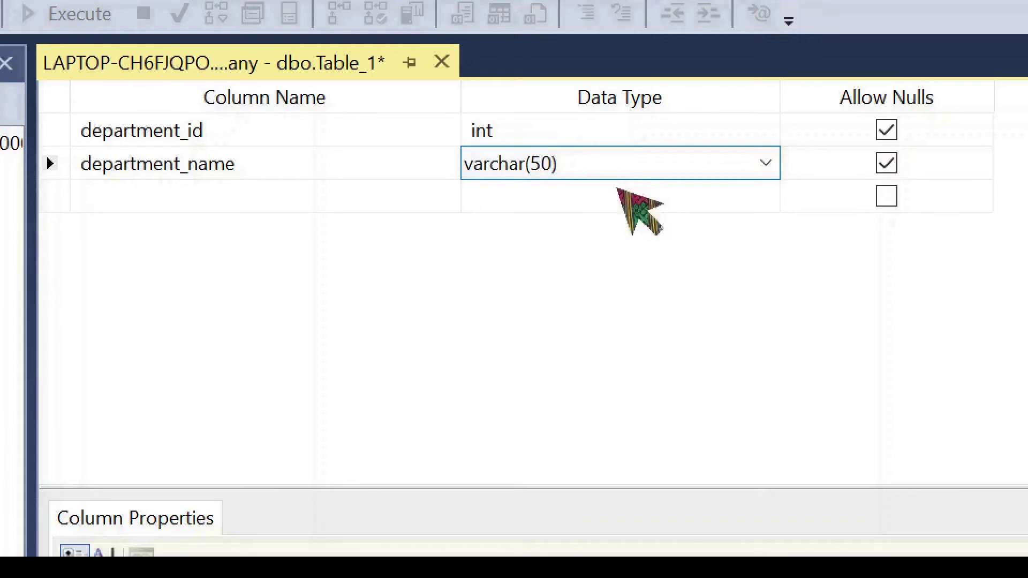
pyautogui.press('BackSpace')
pyautogui.write('3')
# - Add a third column named manager_id with data type int
pyautogui.click(252, 201)
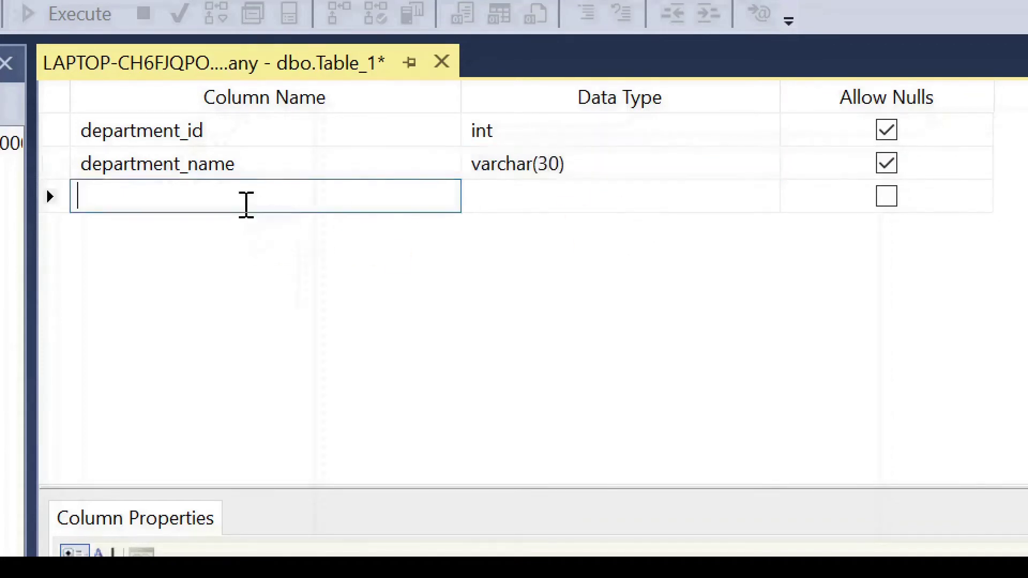
pyautogui.write('manager')
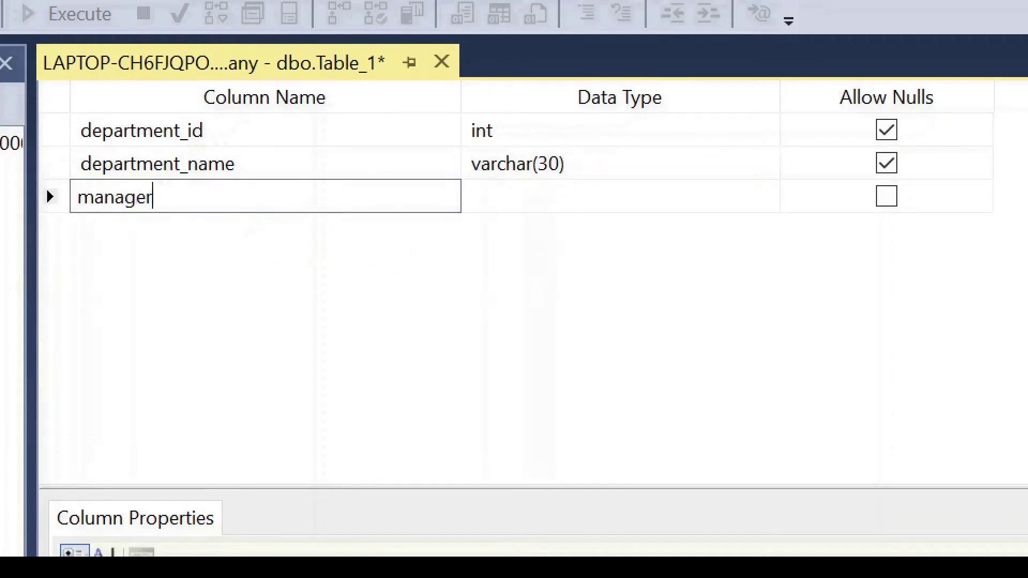
pyautogui.write('_id')
pyautogui.click(542, 197)
pyautogui.click(773, 196)
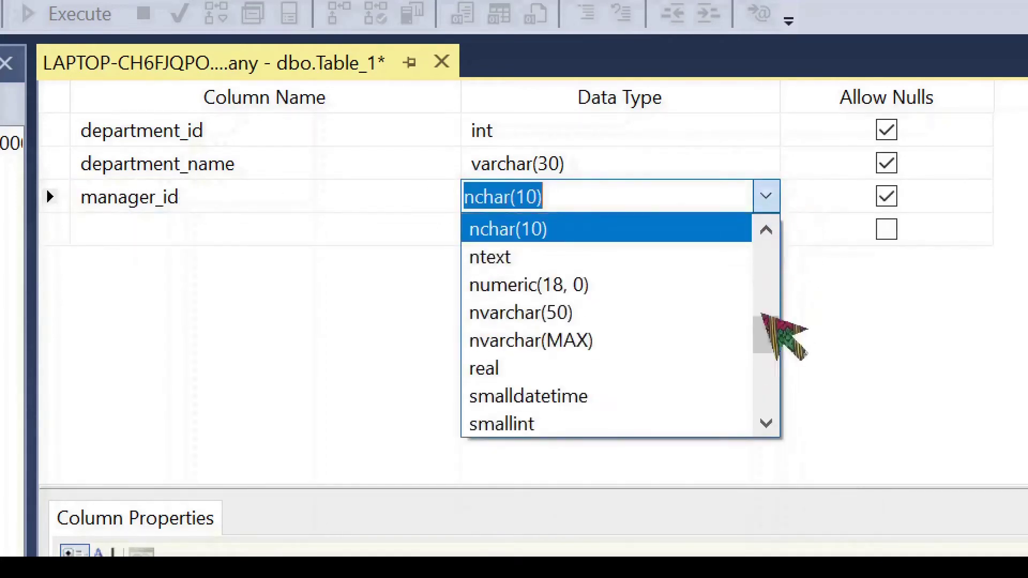
pyautogui.moveTo(763, 329); pyautogui.dragTo(761, 312)
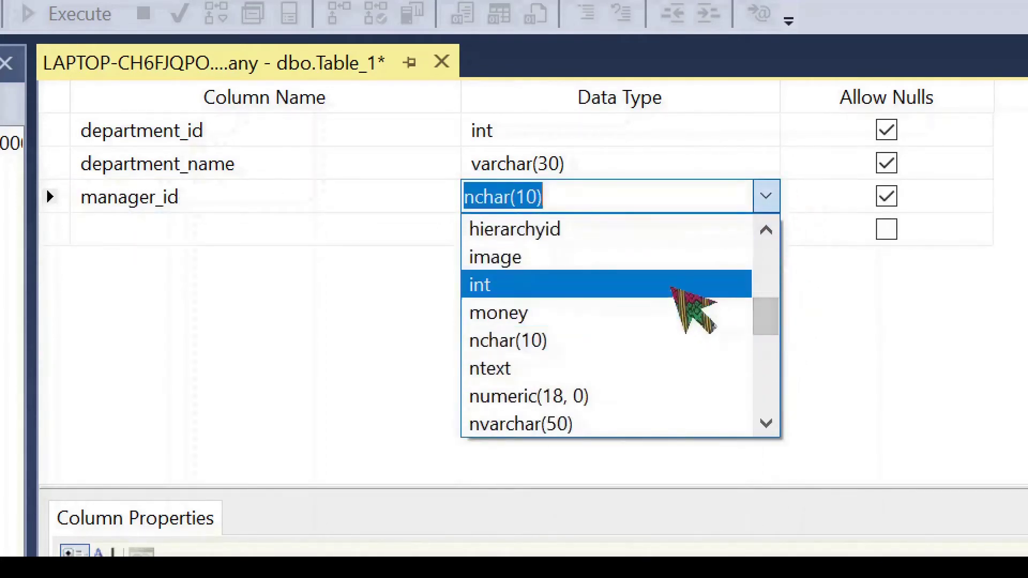
pyautogui.click(679, 286)
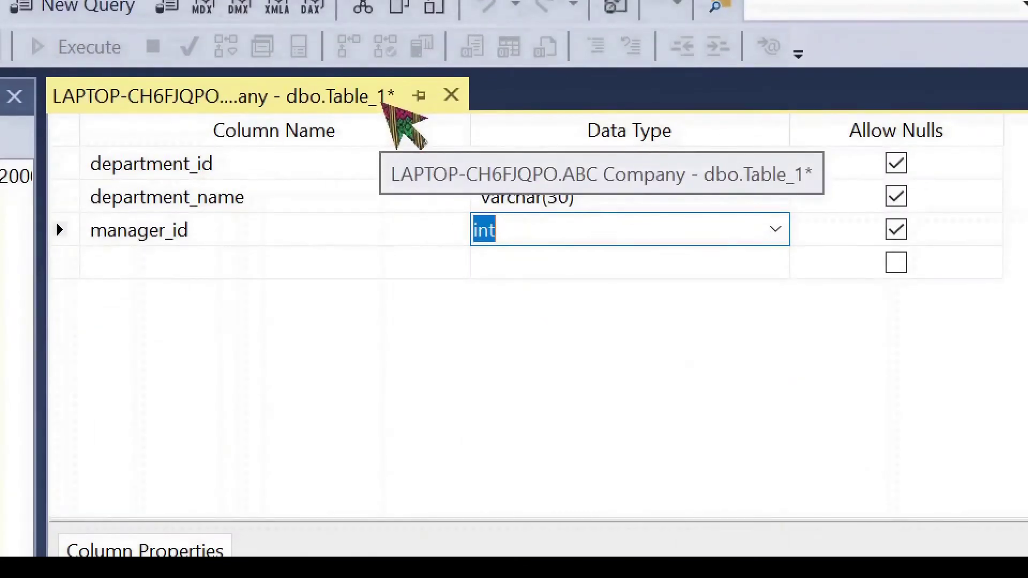
# - Save the table under the name departments and locate it among the ABC Company database's tables
pyautogui.rightClick(385, 101)
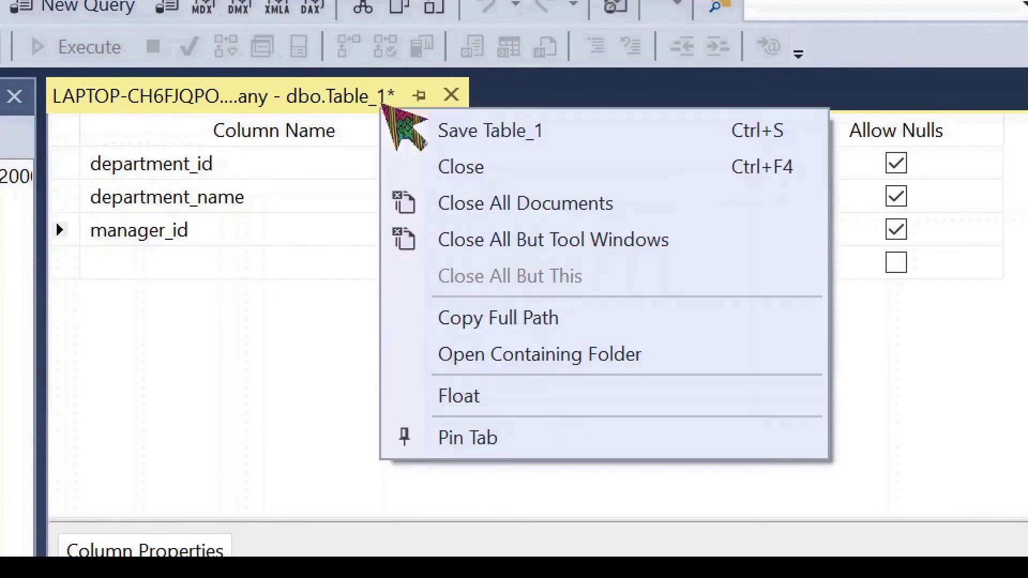
pyautogui.click(591, 134)
pyautogui.write('de')
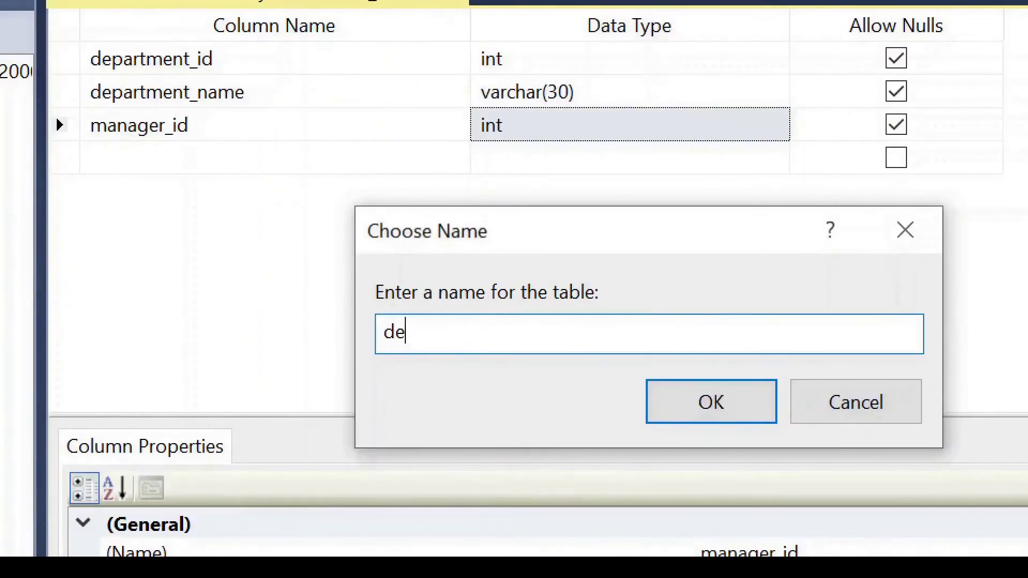
pyautogui.write('partments')
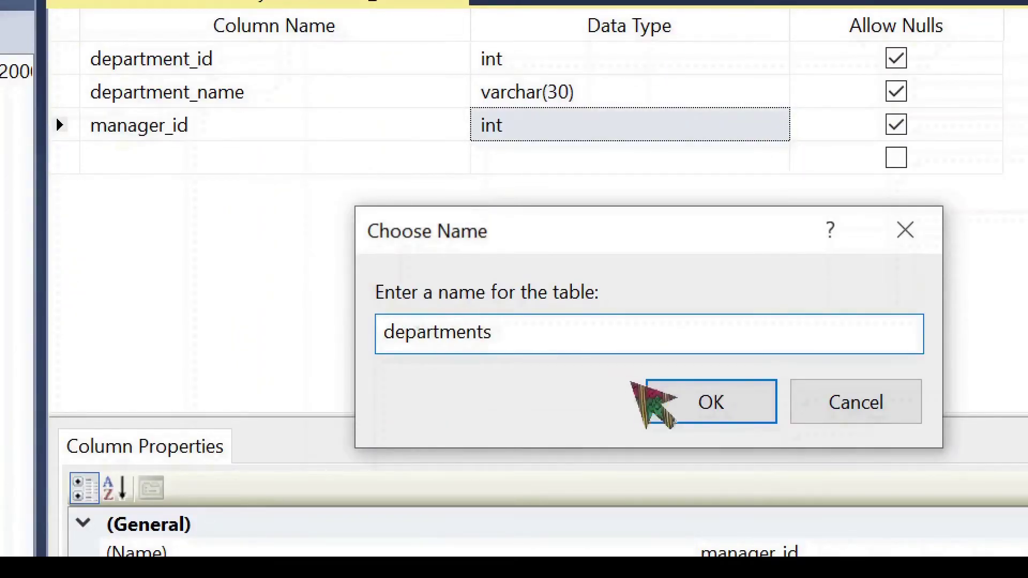
pyautogui.click(669, 402)
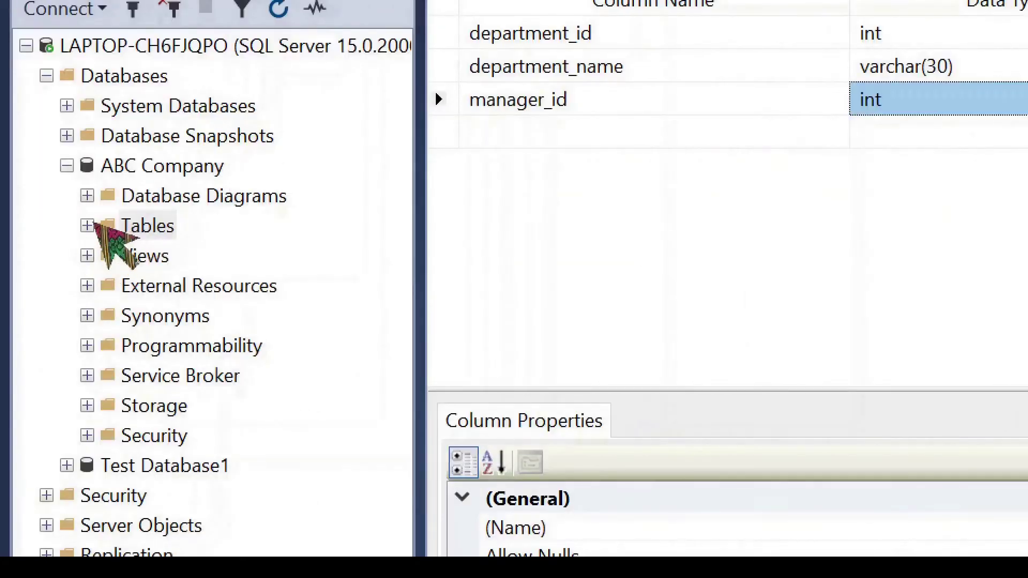
pyautogui.click(87, 227)
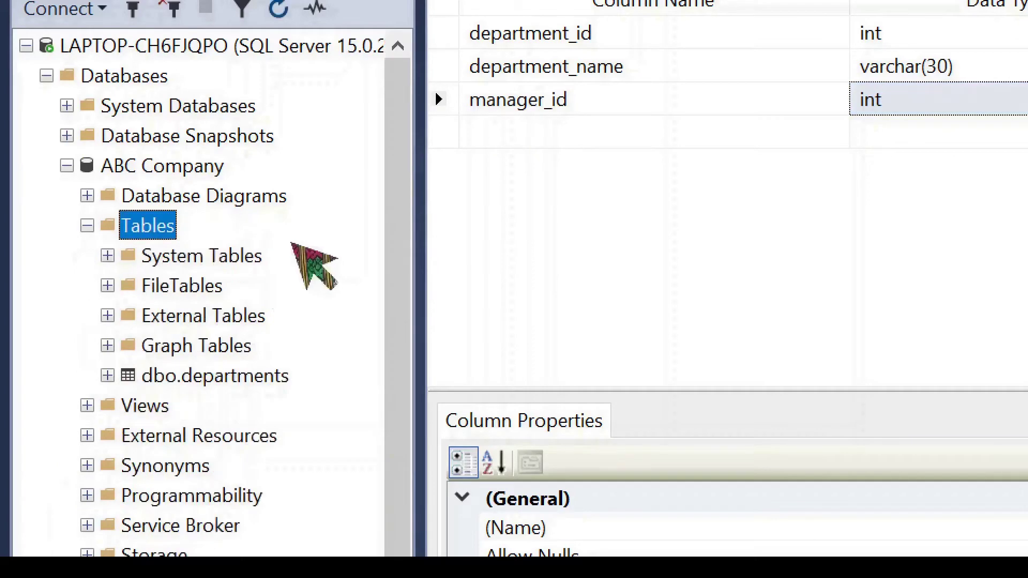
pyautogui.click(284, 381)
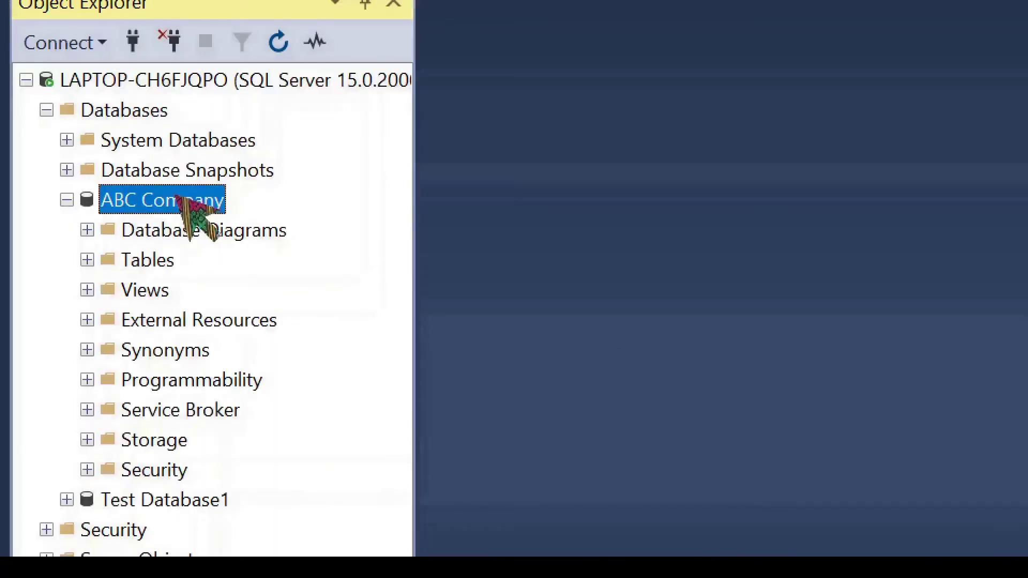
pyautogui.rightClick(88, 201)
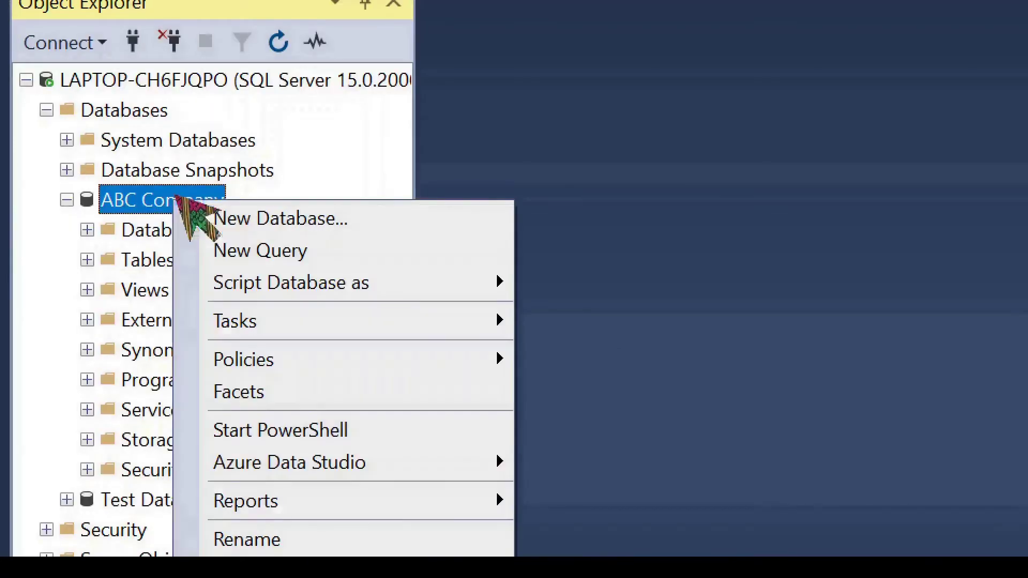
pyautogui.moveTo(453, 326)
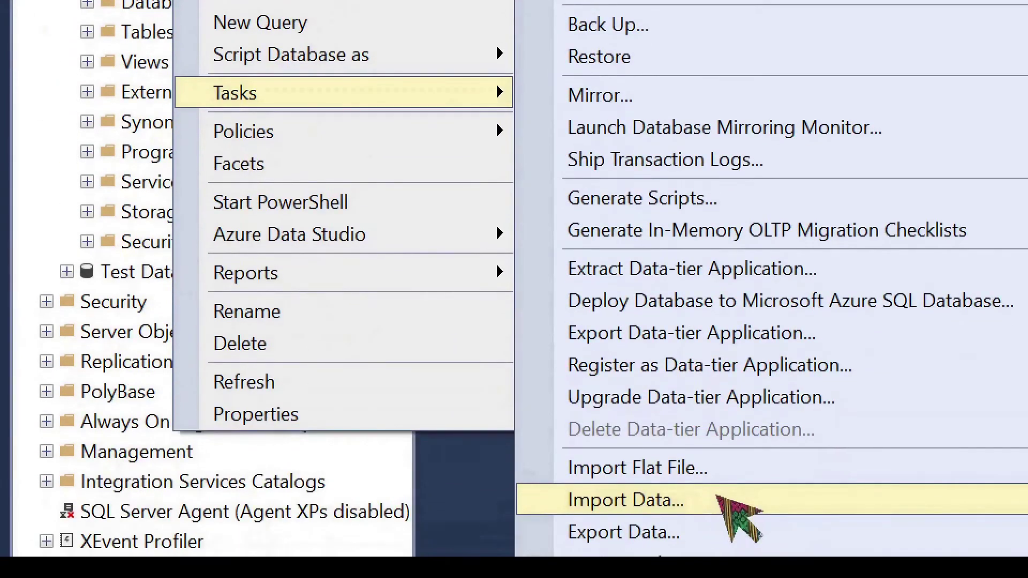
pyautogui.click(718, 506)
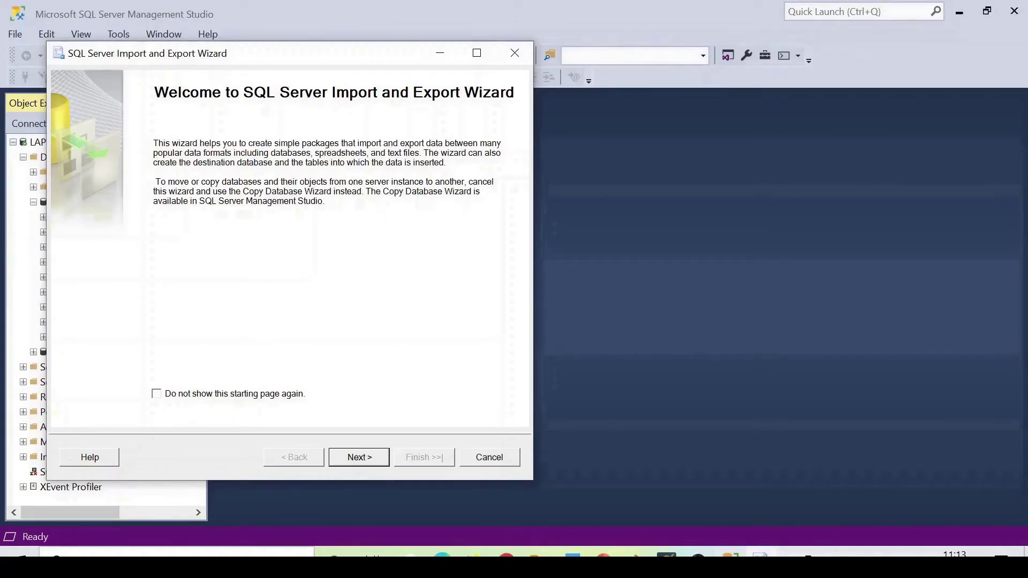
pyautogui.click(514, 53)
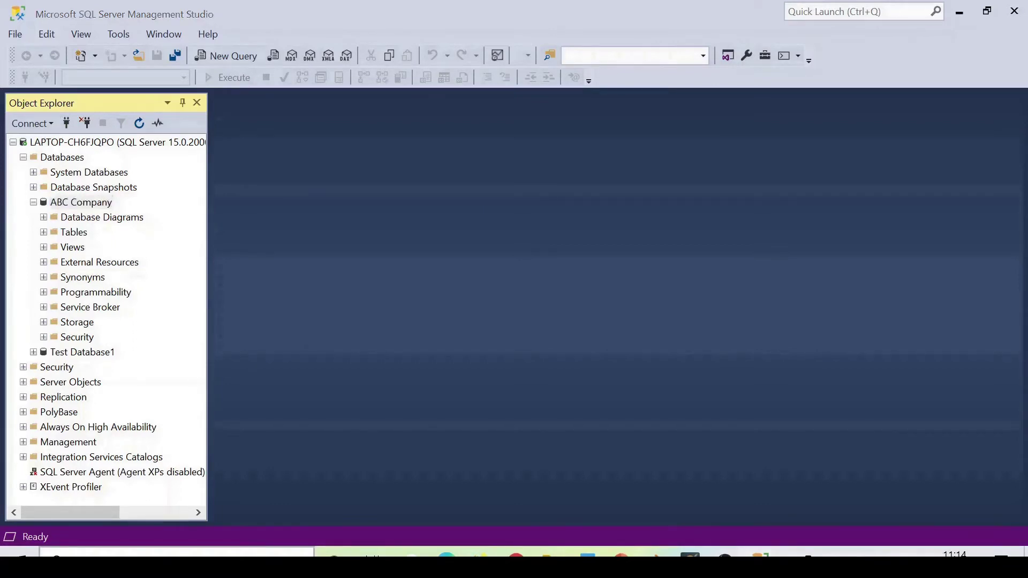
# - Search Windows for sql server and launch SQL Server 2019 Import and Export Data (64-bit)
pyautogui.press('super+s')
pyautogui.write('sql server')
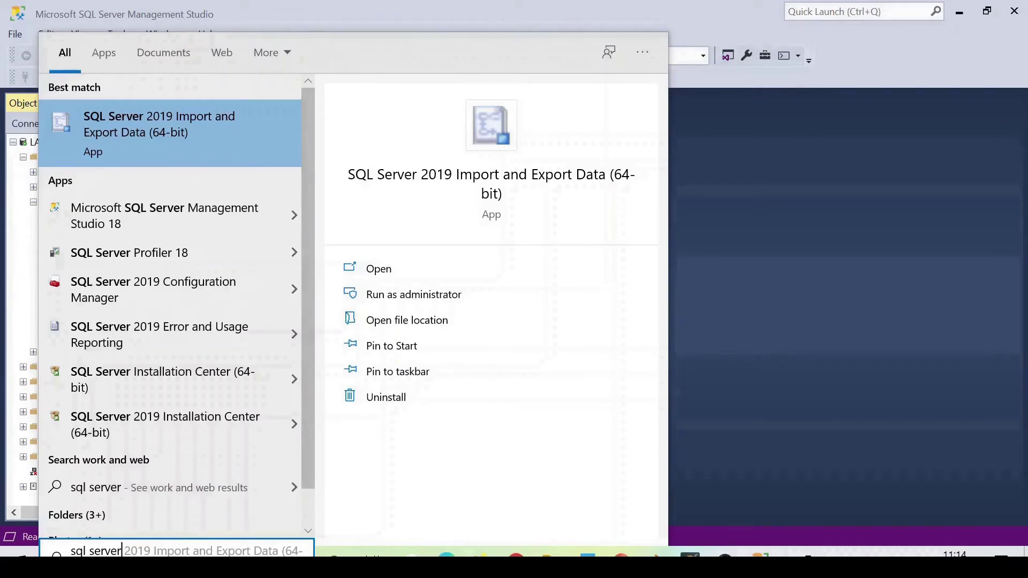
pyautogui.press('Return')
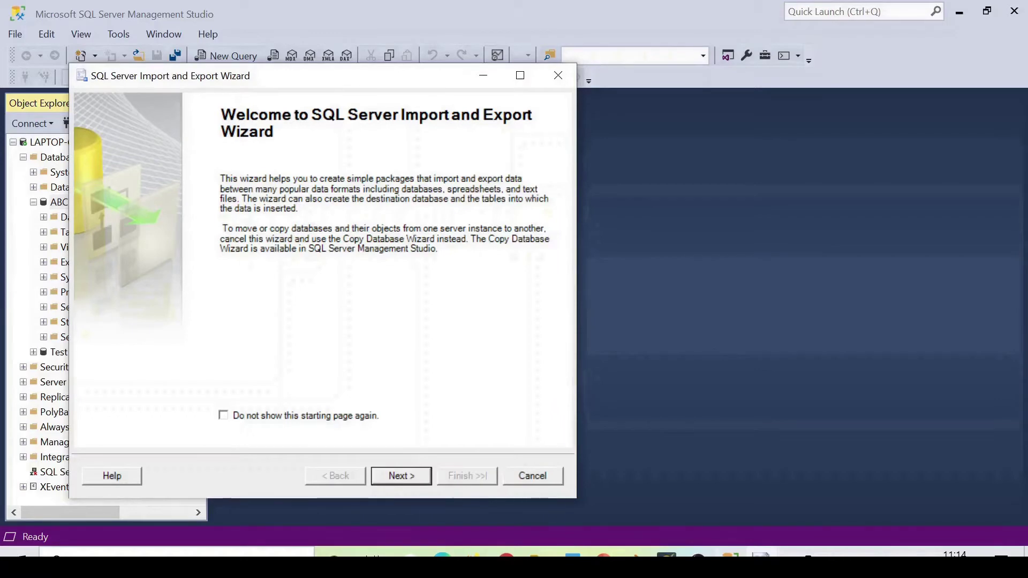
# - Set the import data source to Microsoft Excel with the Excel version Microsoft Excel 2016
pyautogui.click(420, 481)
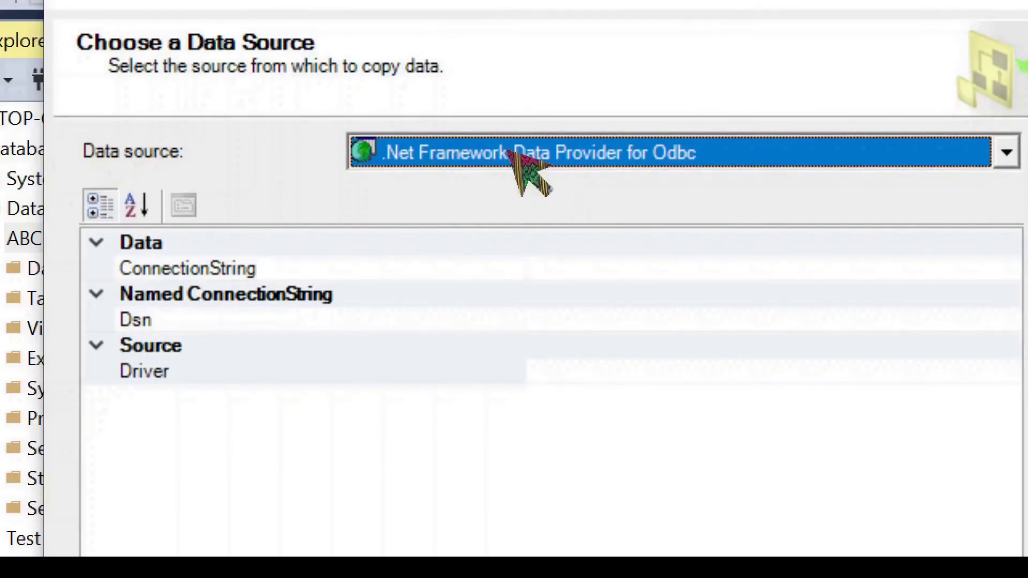
pyautogui.click(530, 161)
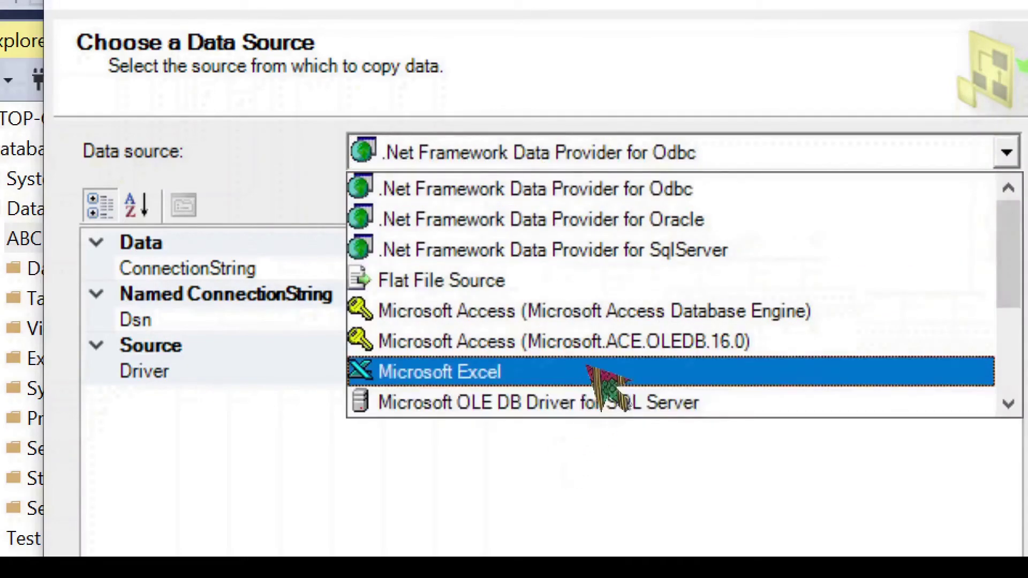
pyautogui.click(588, 369)
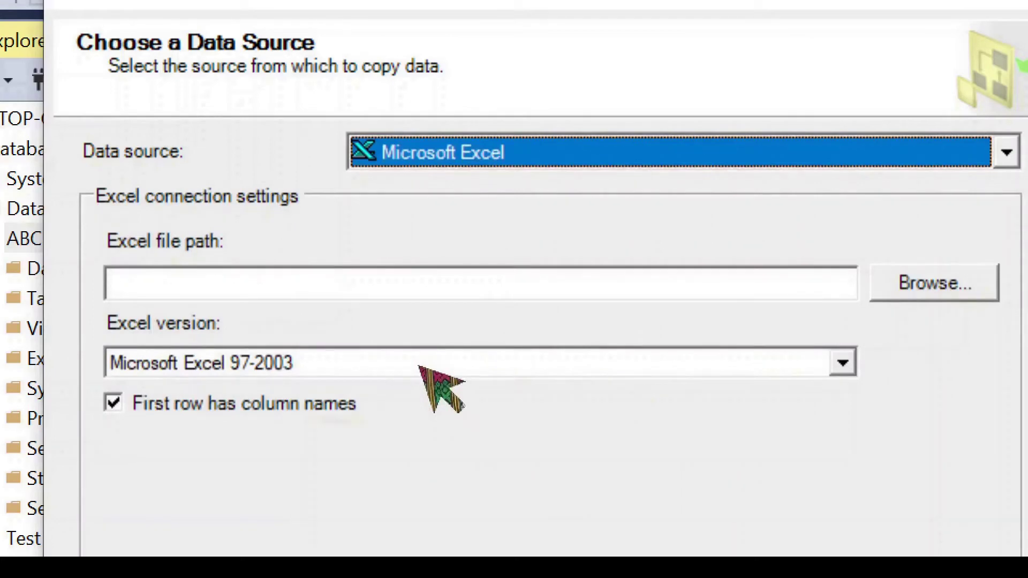
pyautogui.click(420, 369)
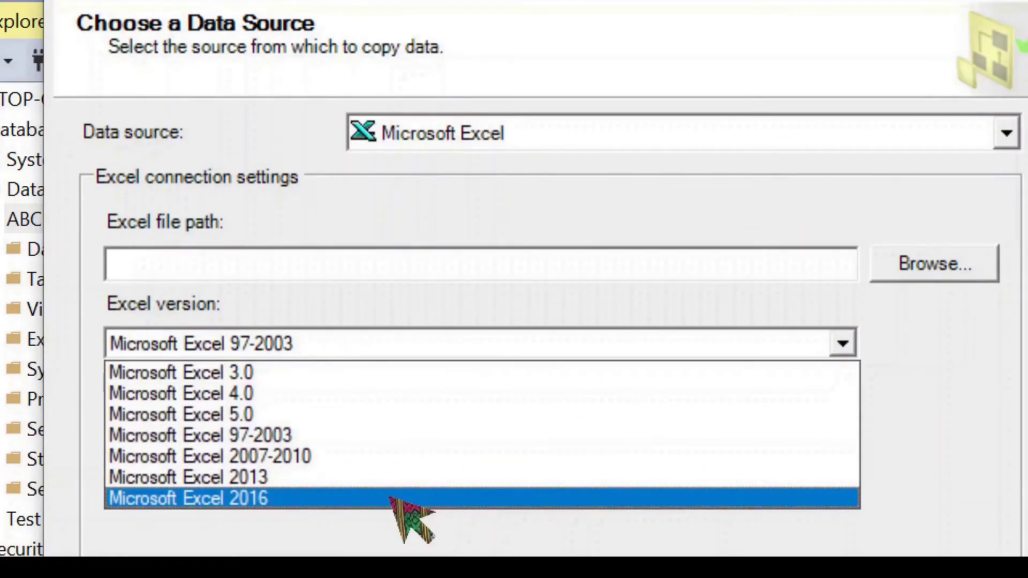
pyautogui.click(391, 498)
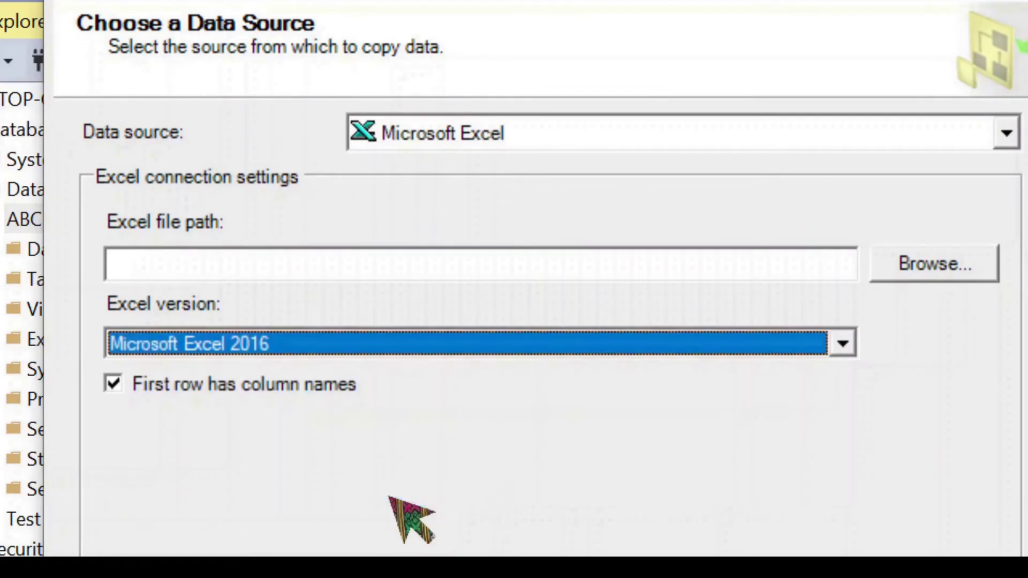
# - Choose the Departments Sample Data workbook from Downloads as the Excel source file and continue to the destination settings
pyautogui.click(888, 270)
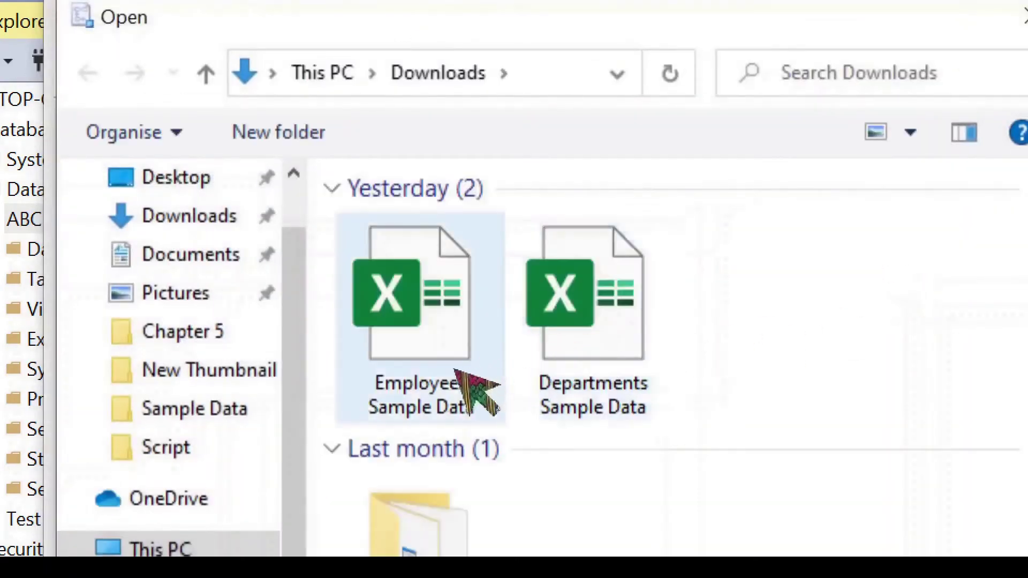
pyautogui.click(610, 335)
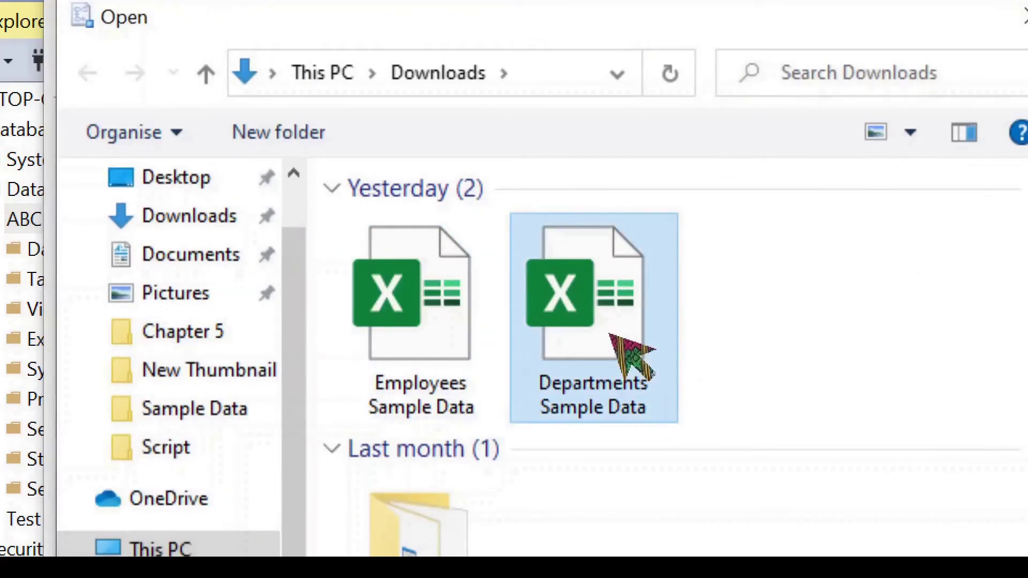
pyautogui.doubleClick(611, 336)
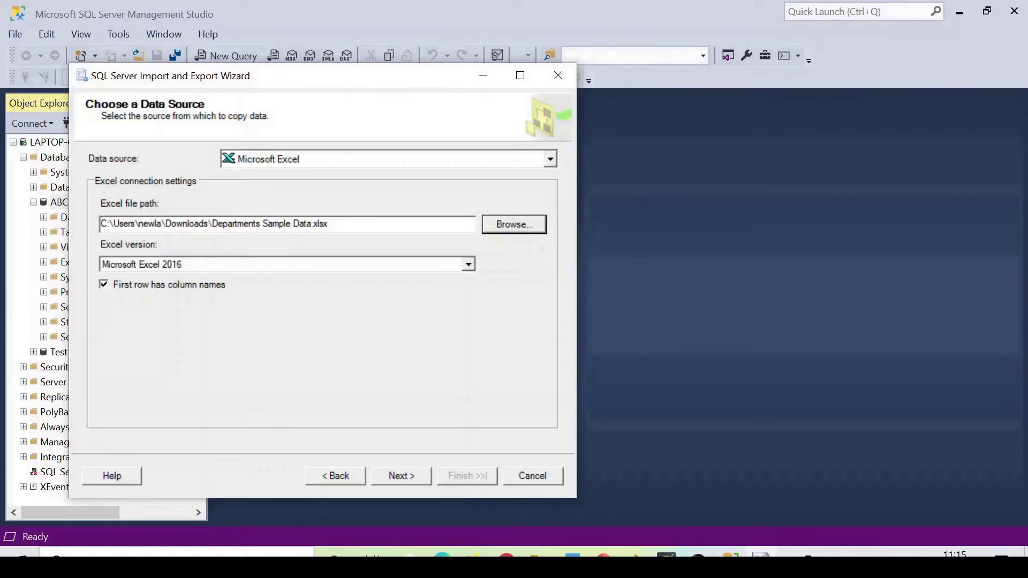
pyautogui.click(401, 476)
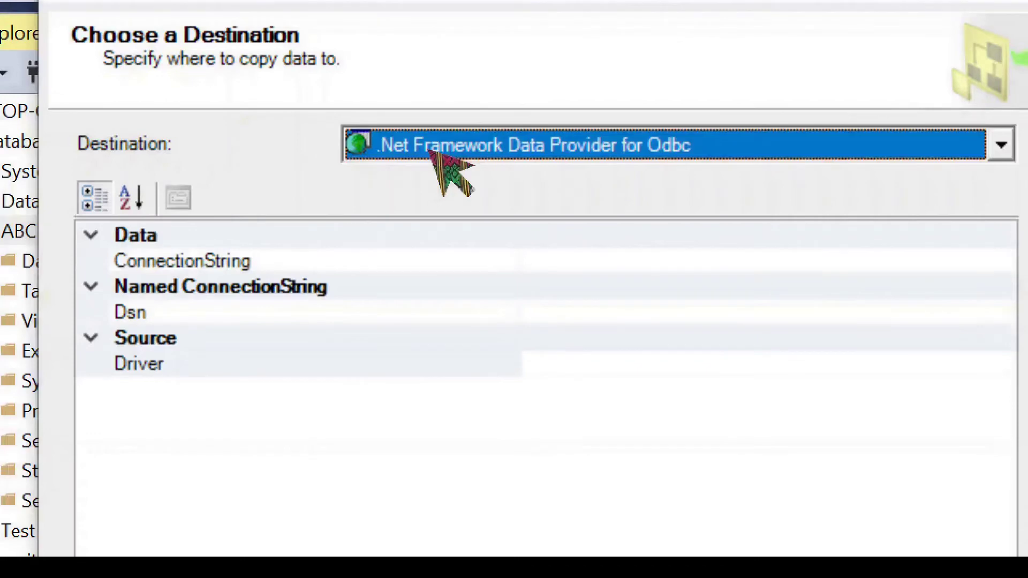
# - Set the destination to SQL Server Native Client 11.0 with ABC Company as the target database
pyautogui.click(265, 160)
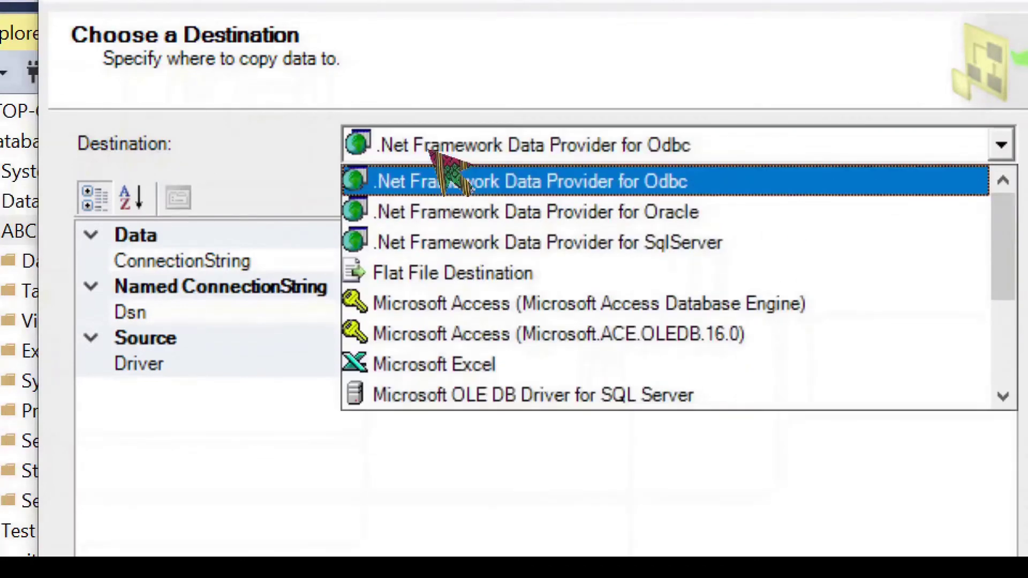
pyautogui.scroll(-2, 602, 367)
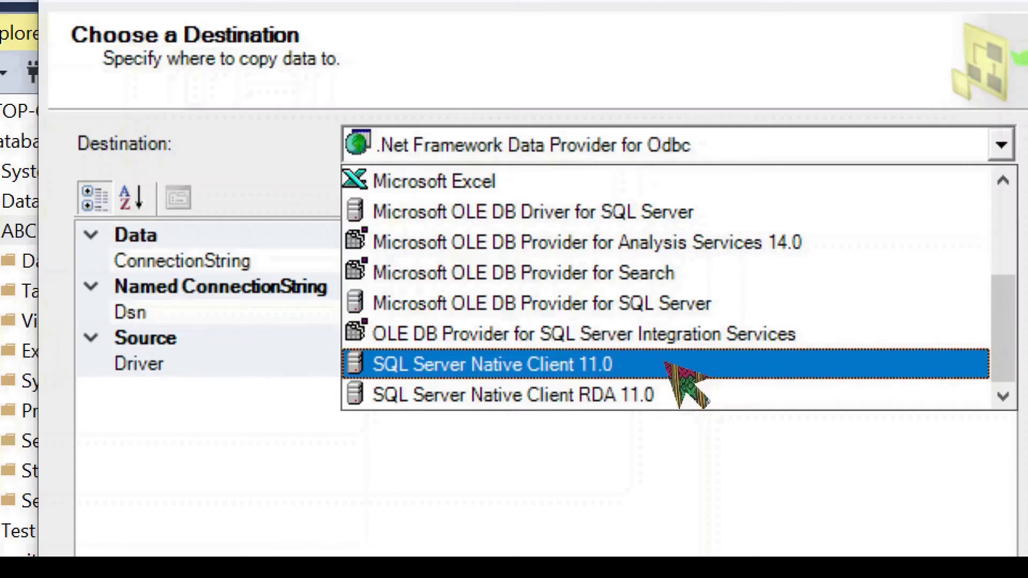
pyautogui.click(667, 365)
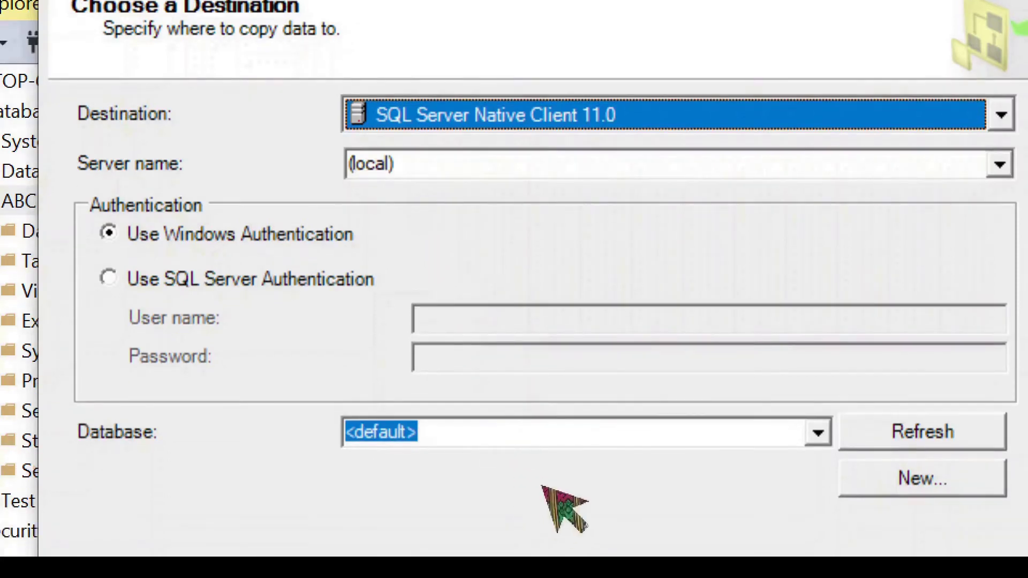
pyautogui.click(816, 432)
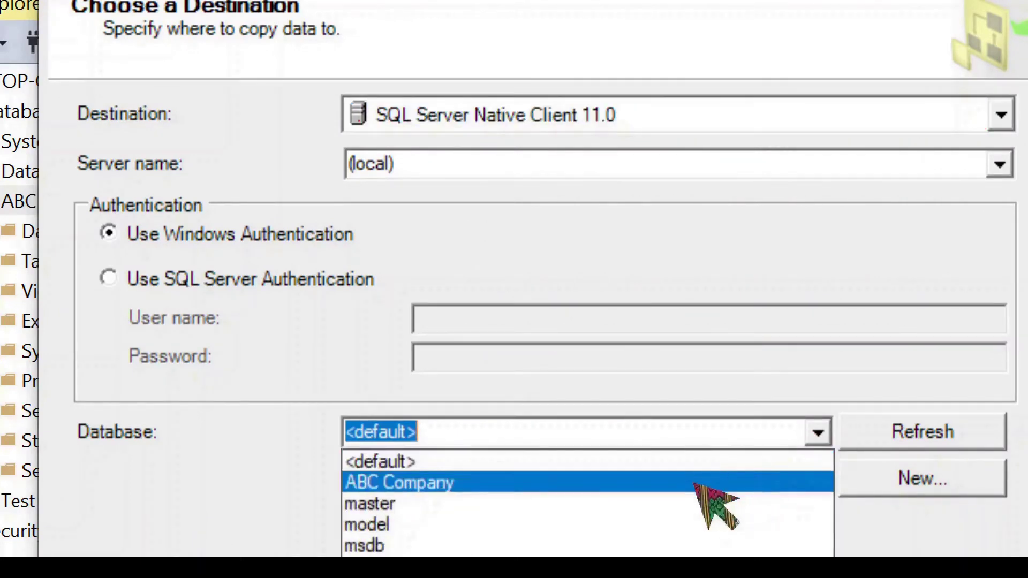
pyautogui.click(694, 485)
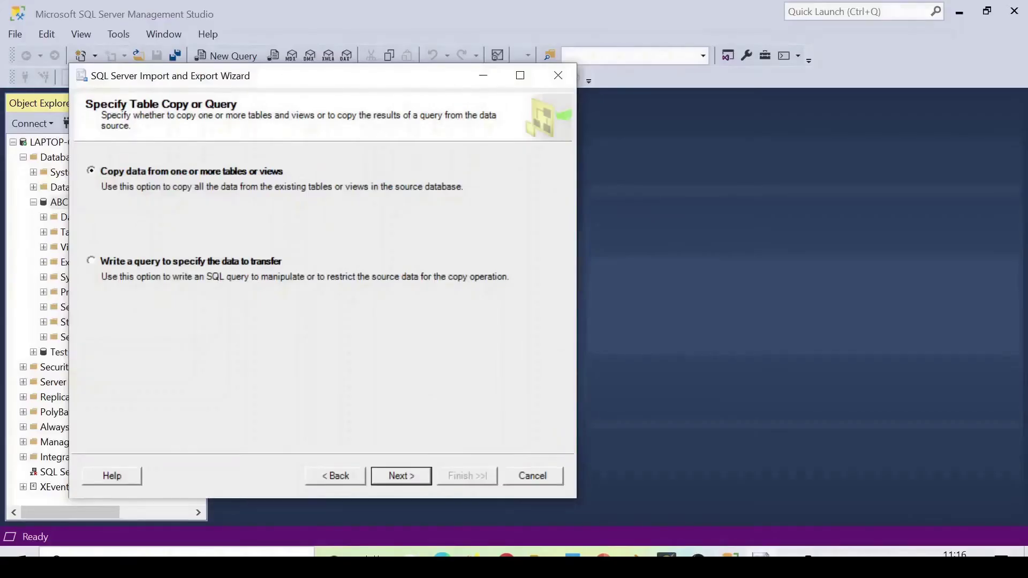
# - Copy data from tables or views, mapping Sheet1$ to the [dbo].[departments] destination table, and preview the source data
pyautogui.click(401, 476)
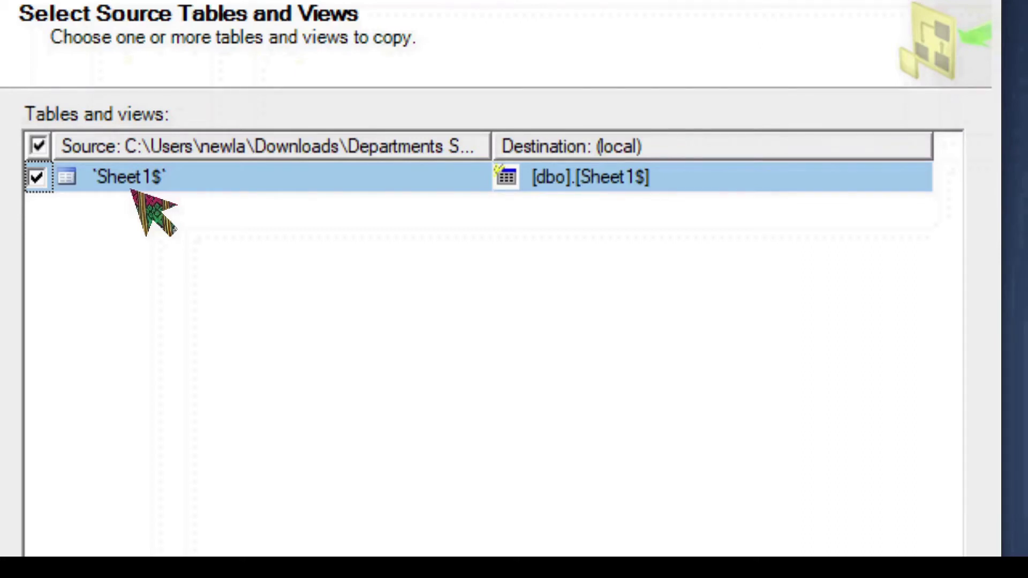
pyautogui.click(770, 179)
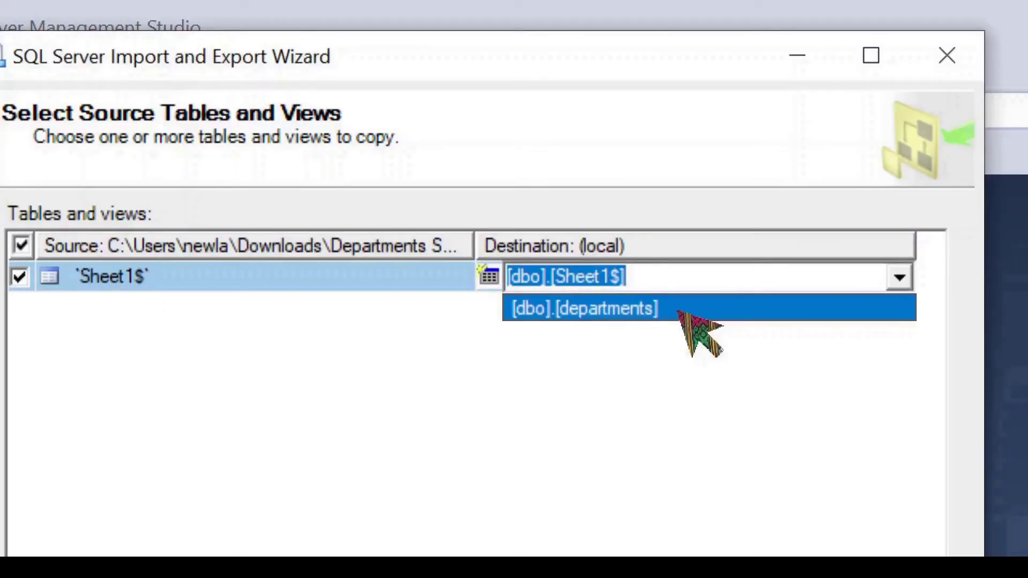
pyautogui.click(677, 310)
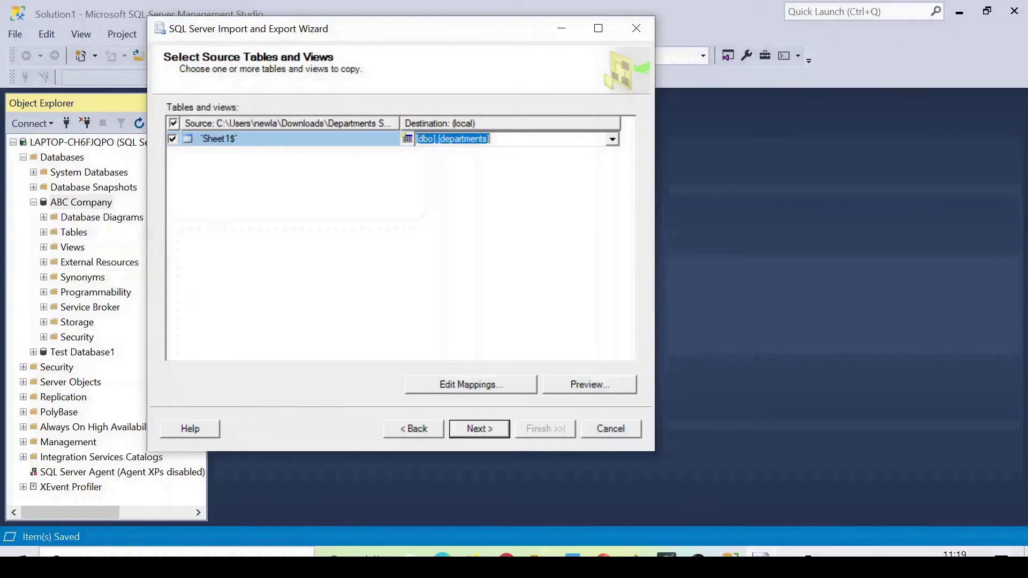
pyautogui.click(589, 385)
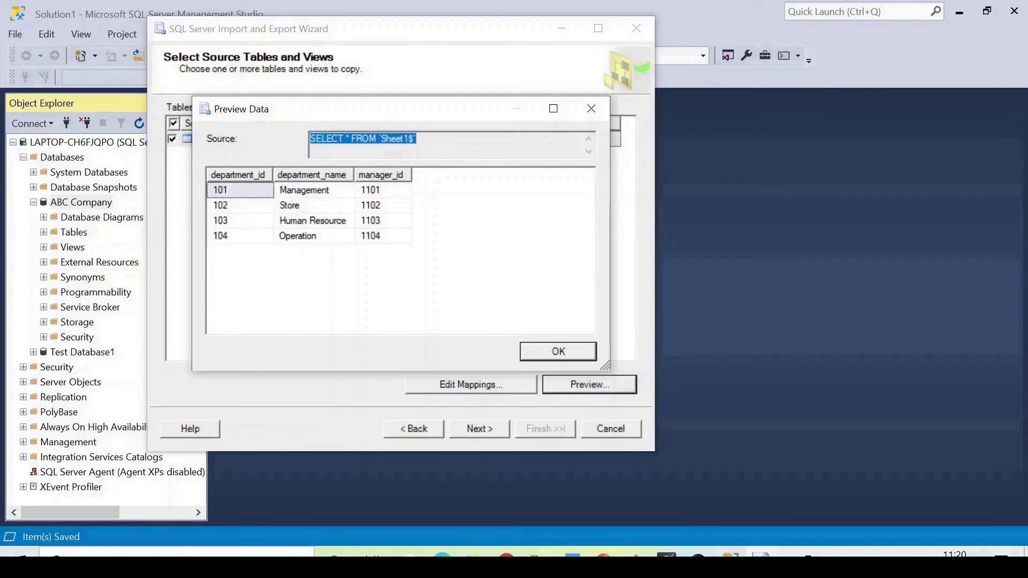
pyautogui.press('Return')
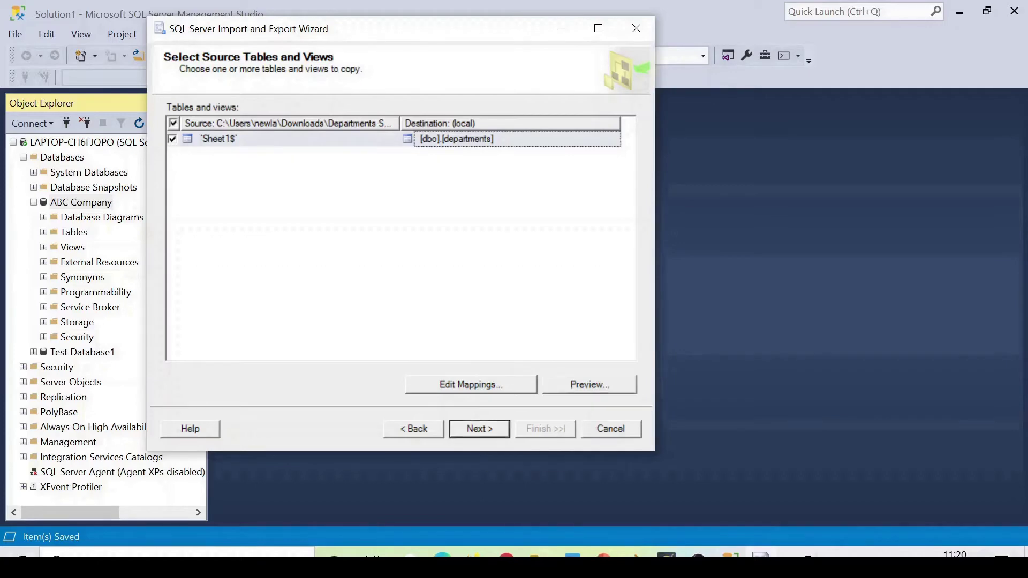
# - Accept the data type mapping and run the import immediately without saving an SSIS package
pyautogui.click(479, 428)
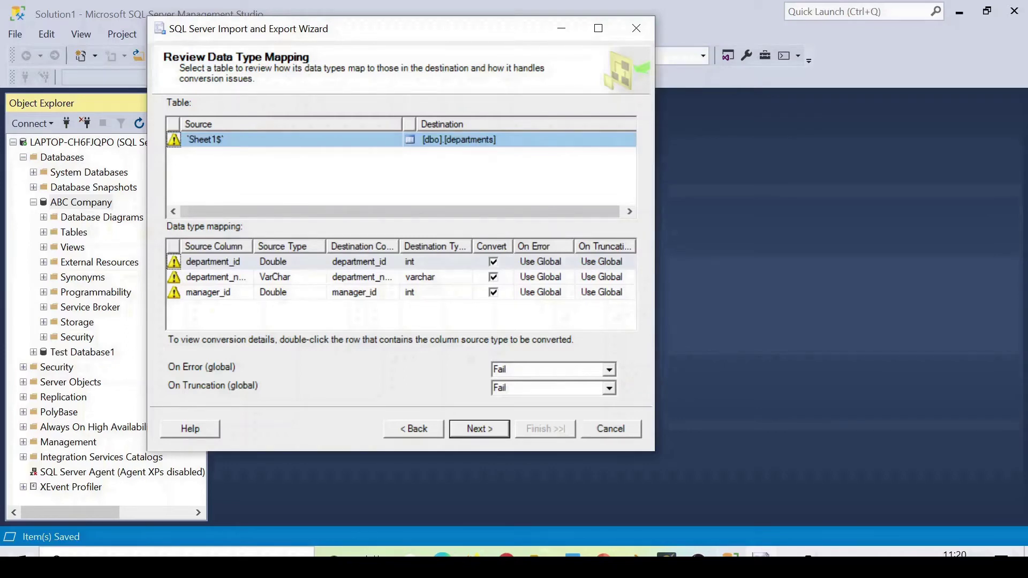
pyautogui.click(479, 429)
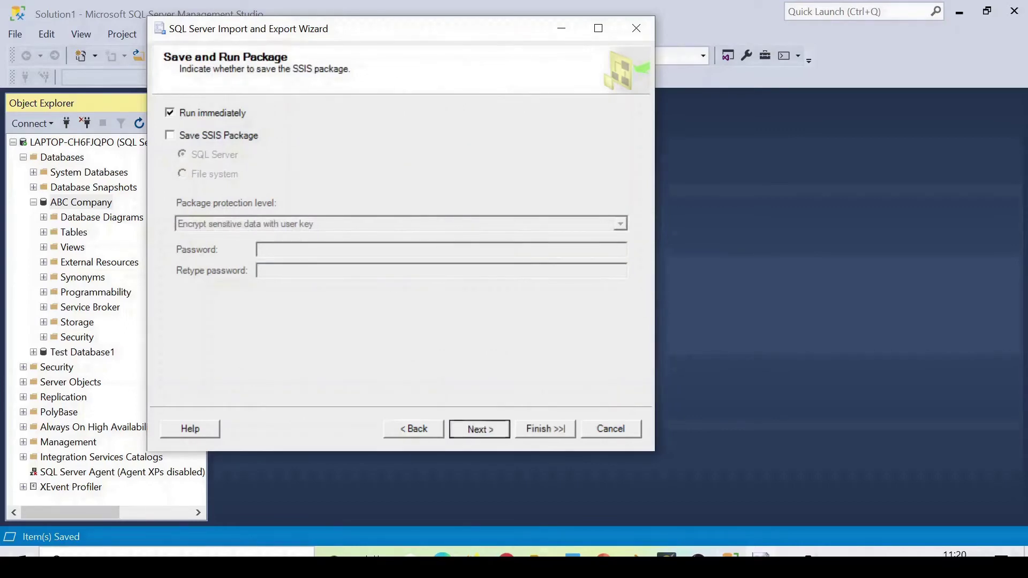
pyautogui.click(479, 429)
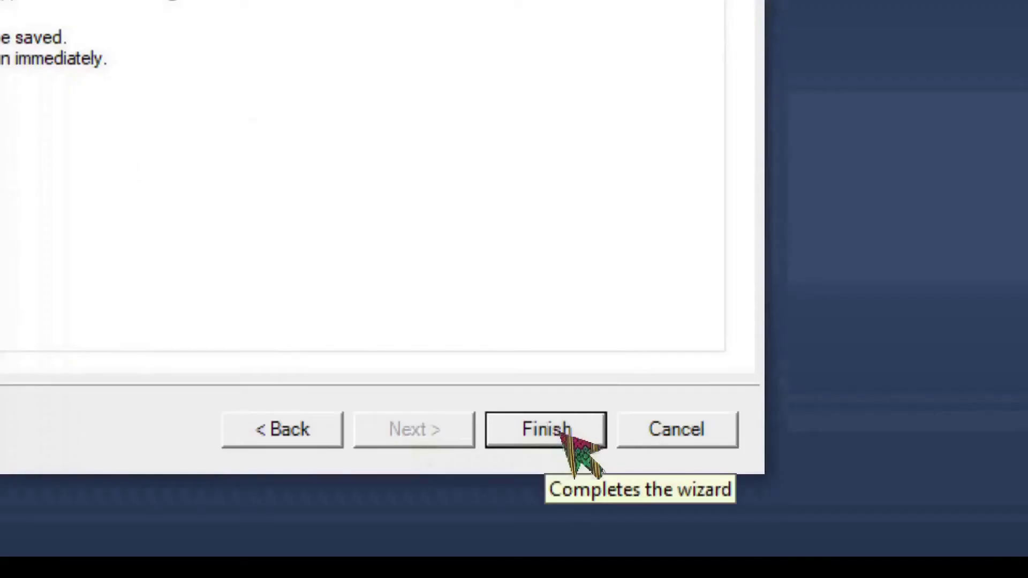
pyautogui.click(571, 430)
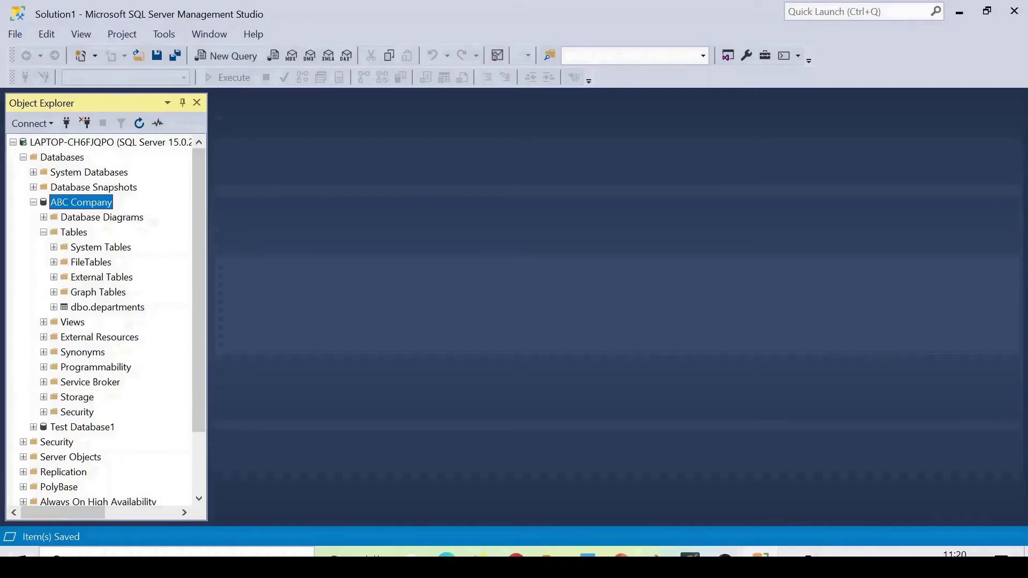
# - Select the top 1000 rows of dbo.departments to check the imported data and refresh Object Explorer
pyautogui.rightClick(144, 307)
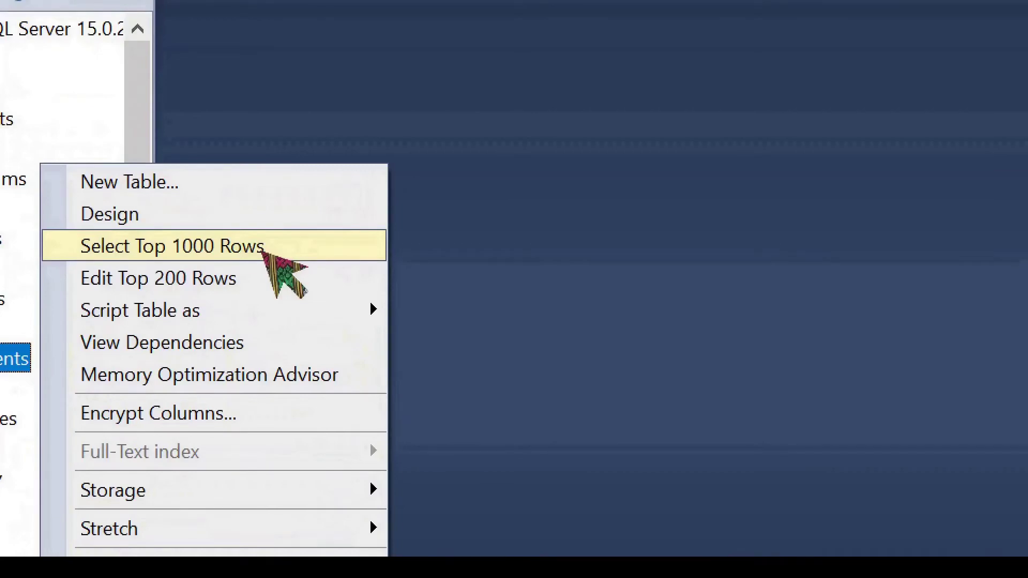
pyautogui.click(263, 253)
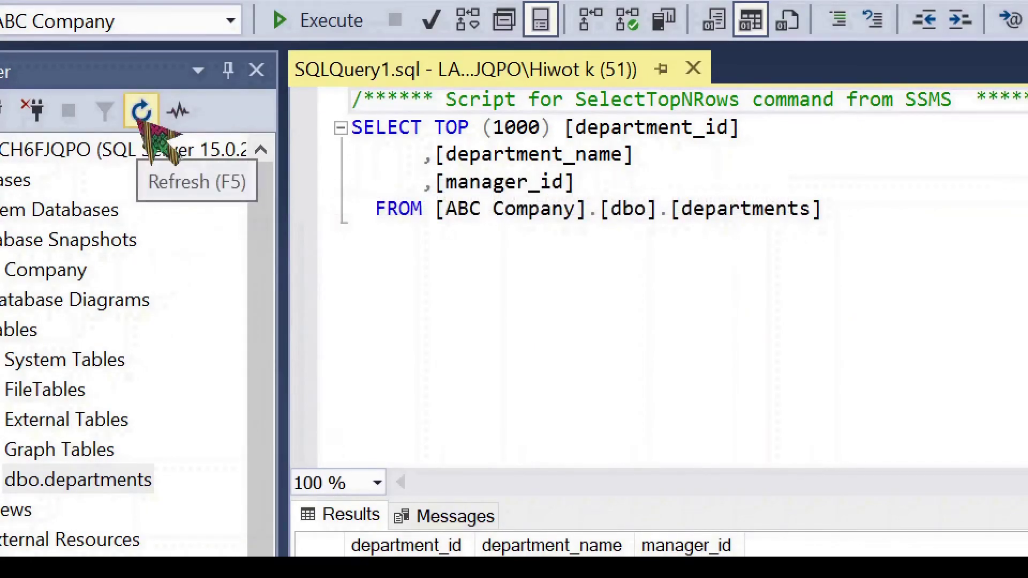
pyautogui.click(142, 112)
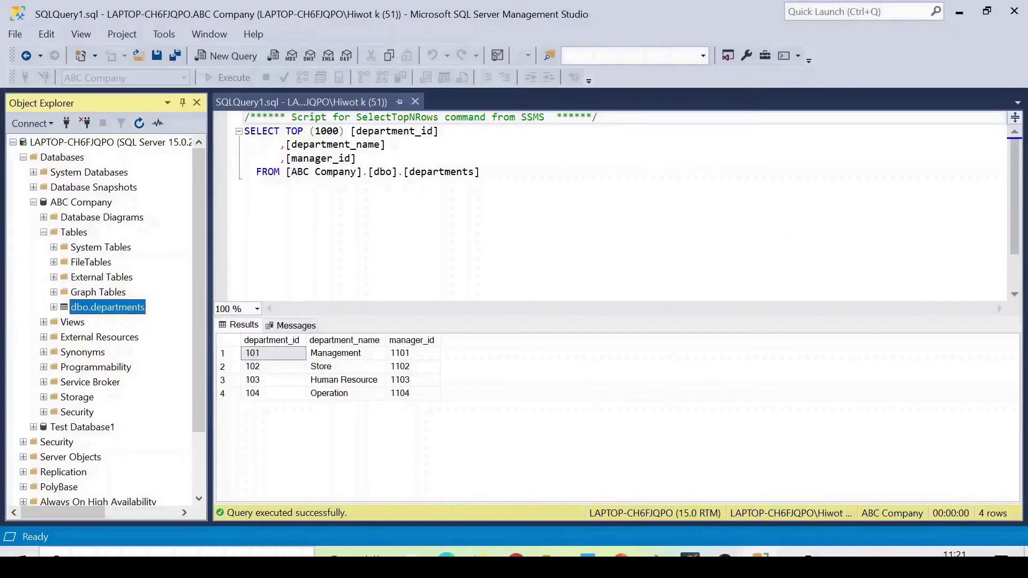
pyautogui.rightClick(107, 306)
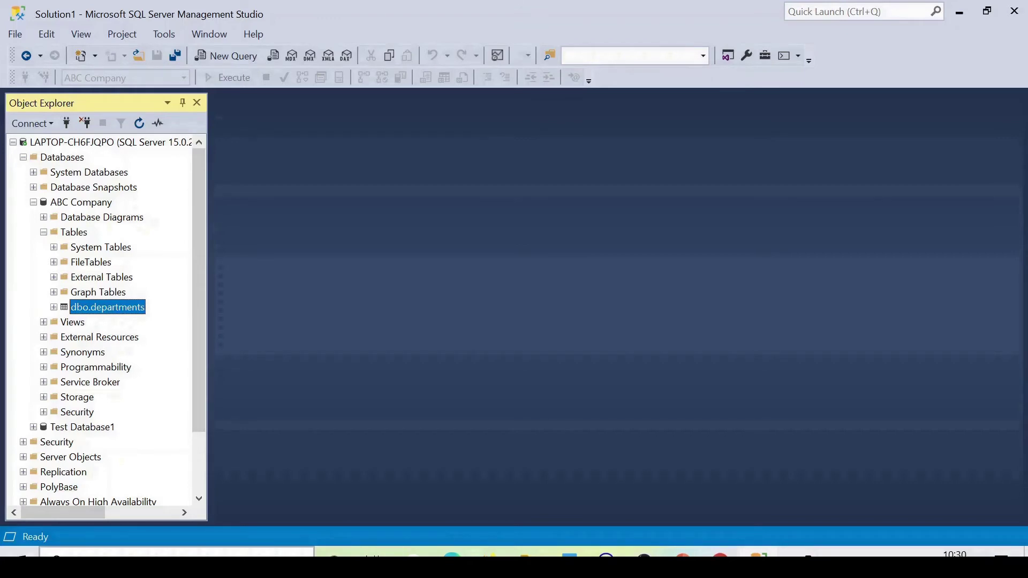
# - Launch SQL Server 2019 Import and Export Data (64-bit) from a Windows search and continue to the data source selection
pyautogui.press('super')
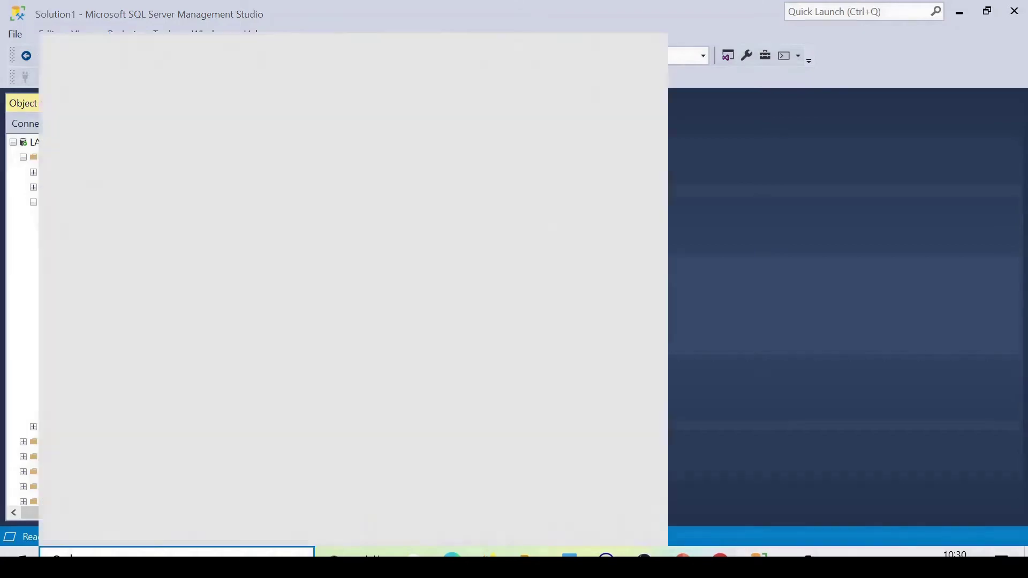
pyautogui.write('sql serv')
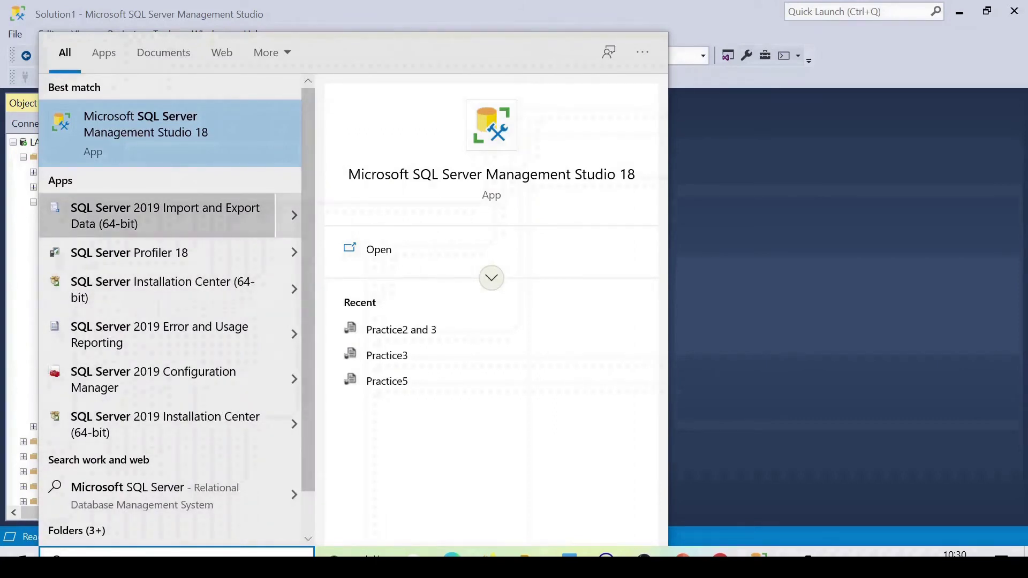
pyautogui.click(160, 215)
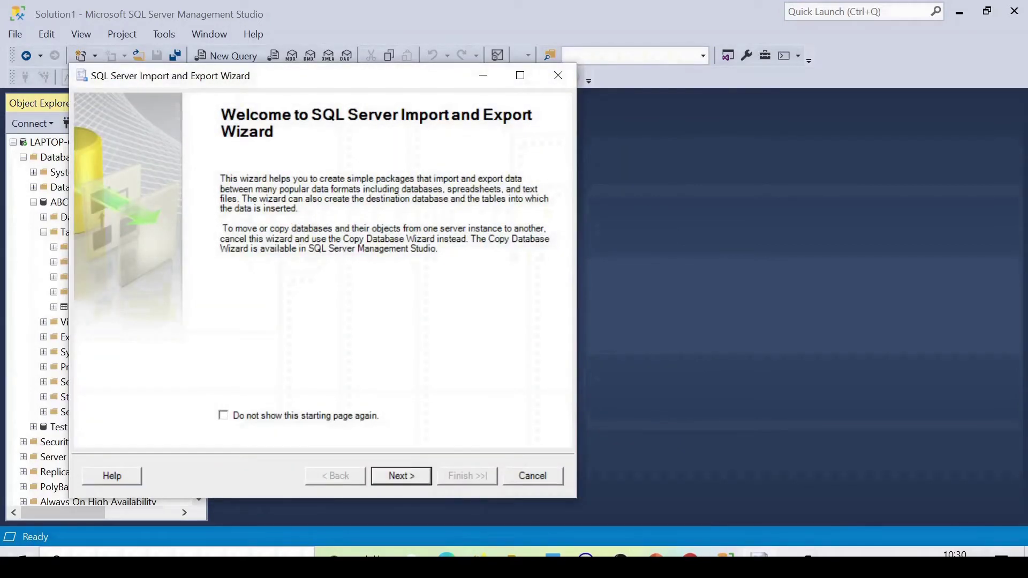
pyautogui.press('Return')
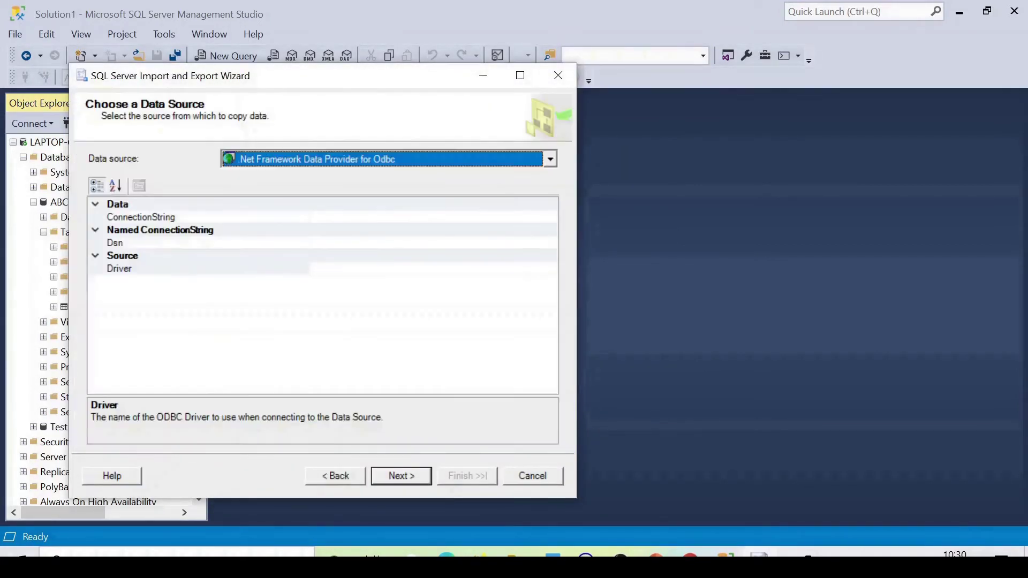